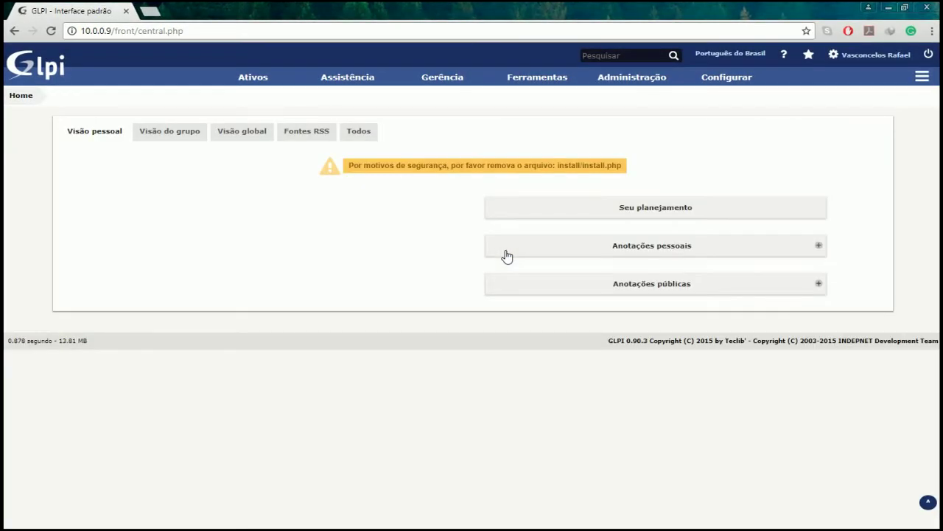
# - Open the Chamados ticket list, then go to the Usuários list of user accounts
pyautogui.moveTo(366, 91)
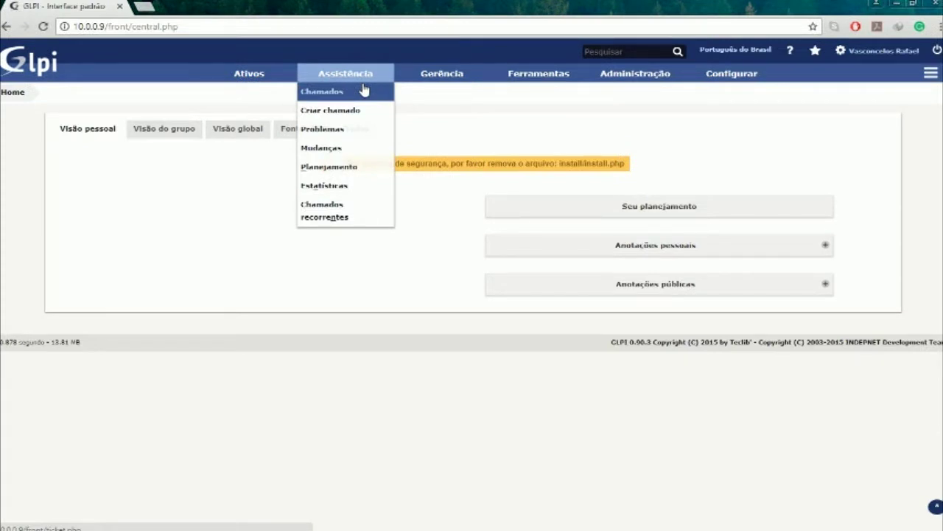
pyautogui.click(363, 91)
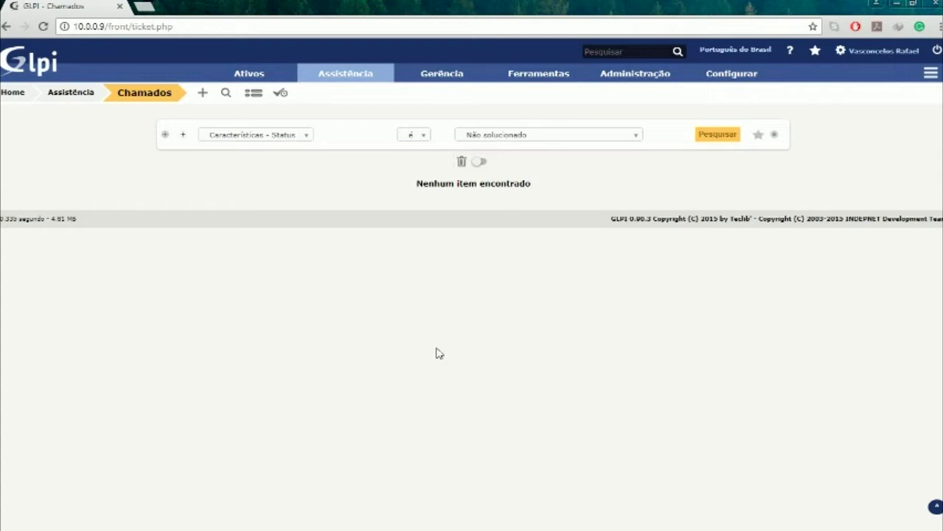
pyautogui.click(647, 81)
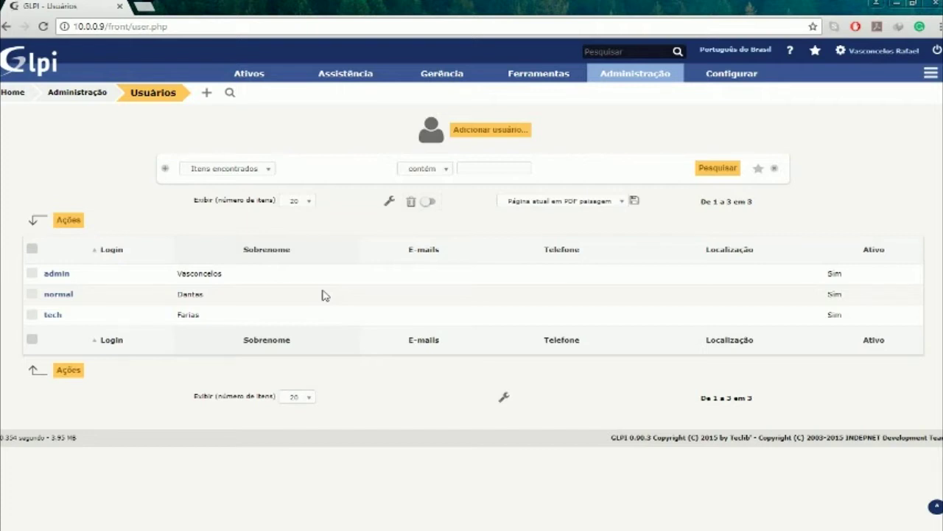
# - Add user login 'normal2' with the person's surname, first name, a password and the Self-Service profile
pyautogui.click(490, 133)
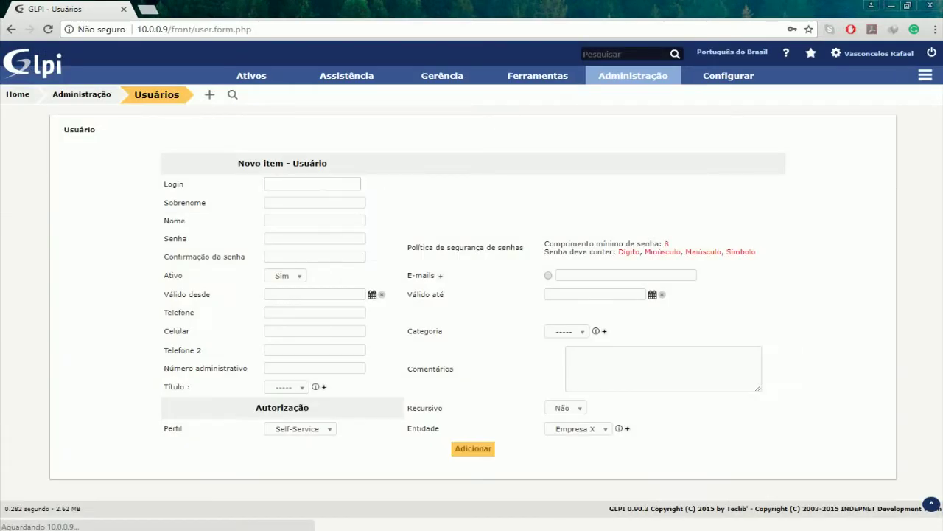
pyautogui.write('normal2')
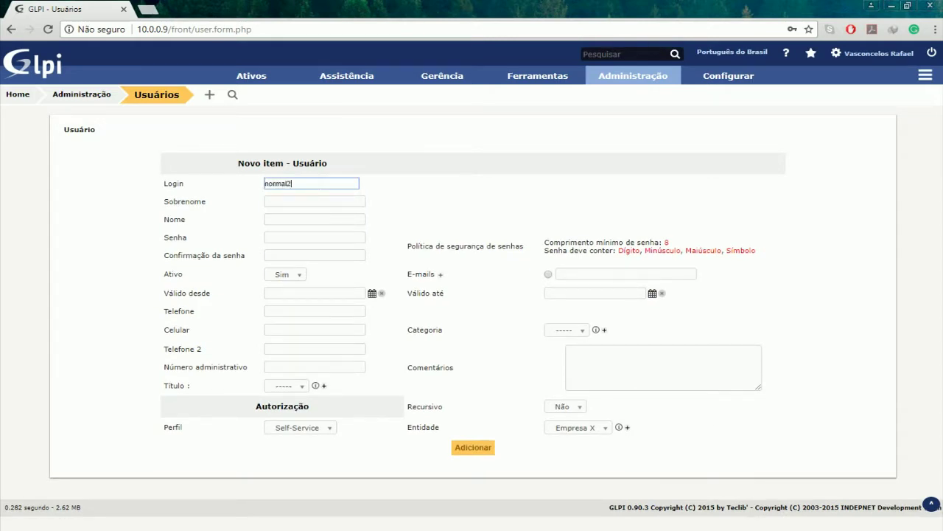
pyautogui.press('Tab')
pyautogui.press('Tab')
pyautogui.press('Tab')
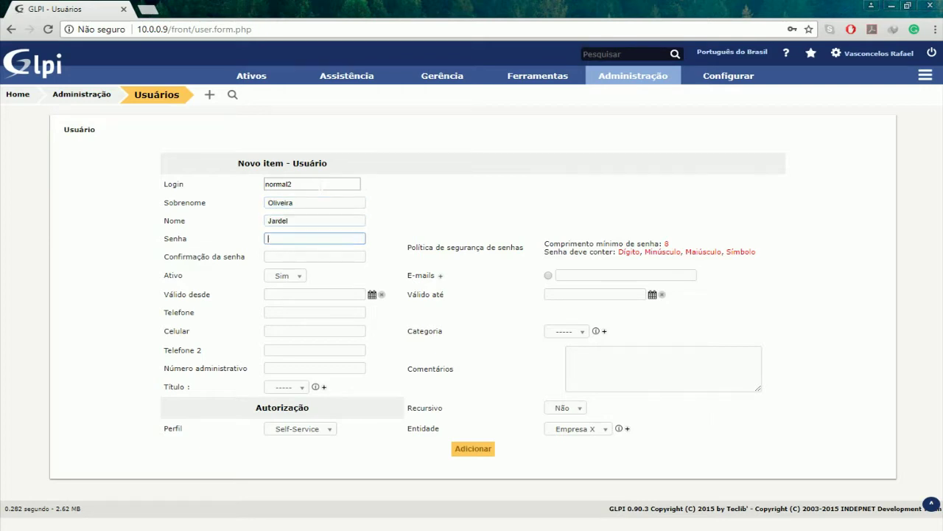
pyautogui.write('******')
pyautogui.press('Tab')
pyautogui.write('******')
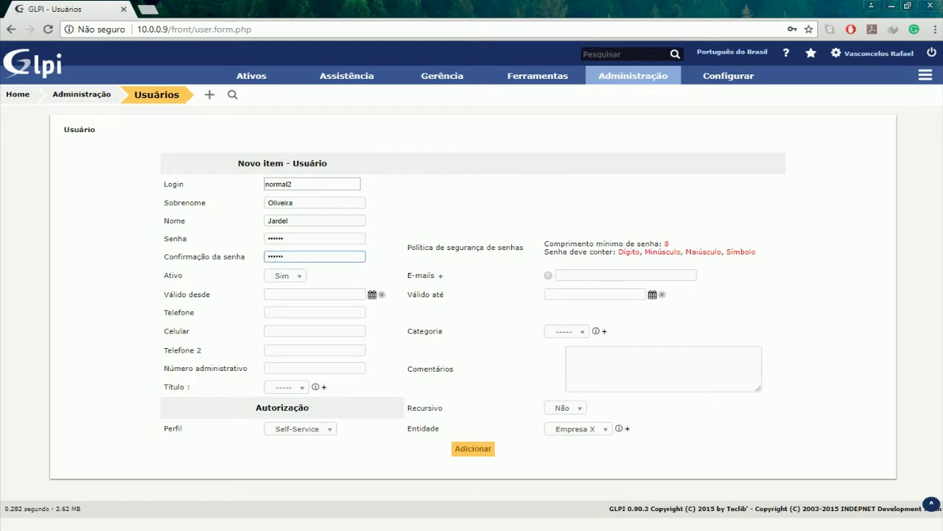
pyautogui.click(317, 432)
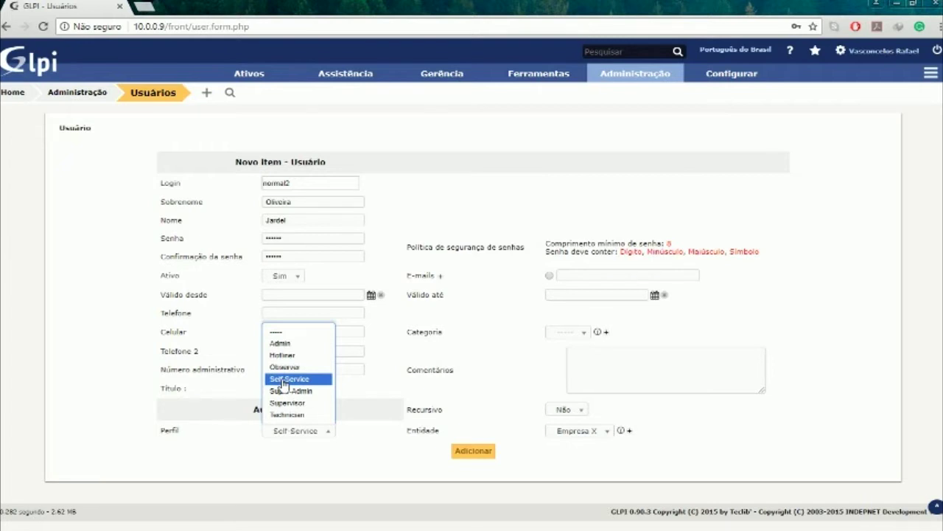
pyautogui.click(284, 380)
pyautogui.click(485, 452)
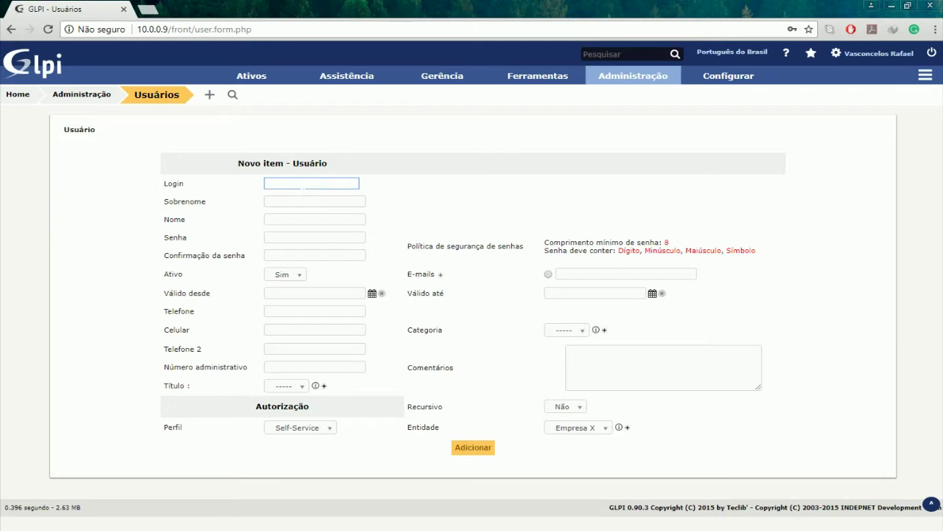
# - Add user login 'tech2' with surname, first name, password and Technician profile, then return to the users list
pyautogui.write('tech2')
pyautogui.press('Tab')
pyautogui.press('Tab')
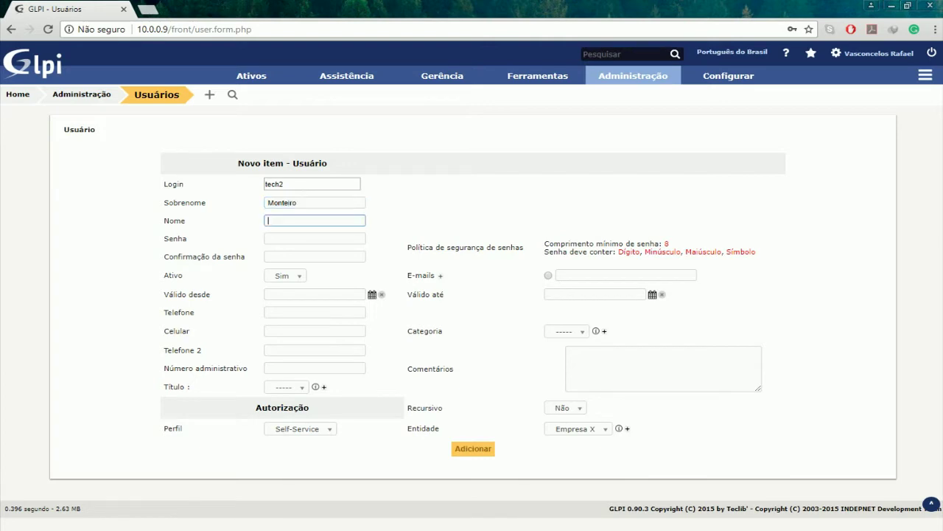
pyautogui.press('Tab')
pyautogui.write('123456')
pyautogui.press('Tab')
pyautogui.write('123456')
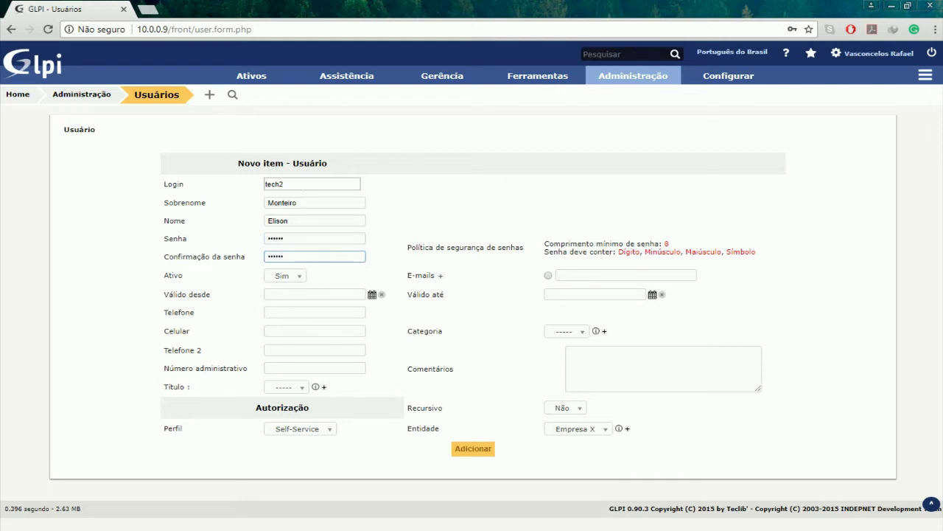
pyautogui.click(321, 431)
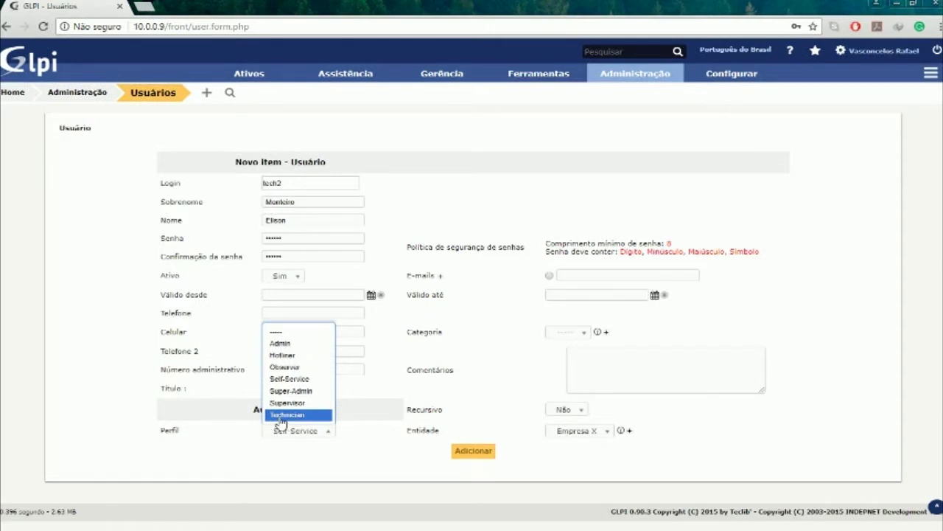
pyautogui.click(283, 415)
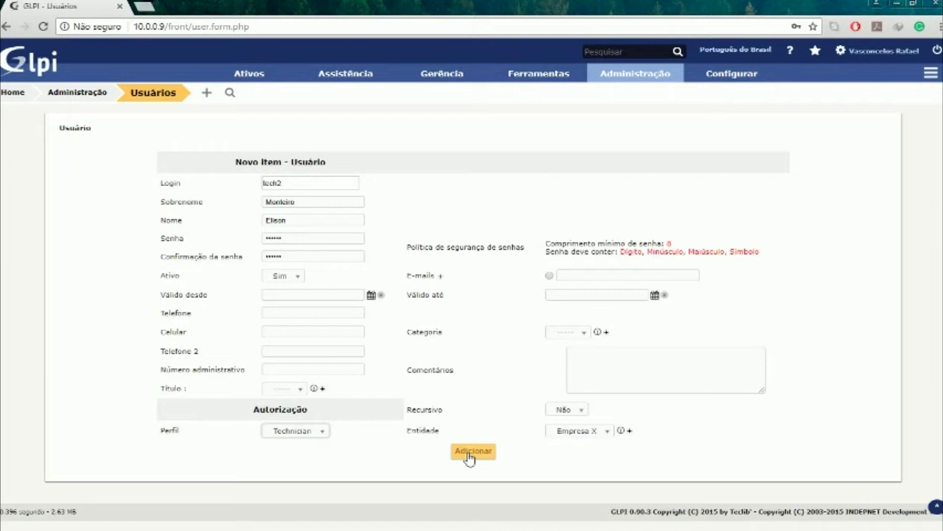
pyautogui.click(471, 452)
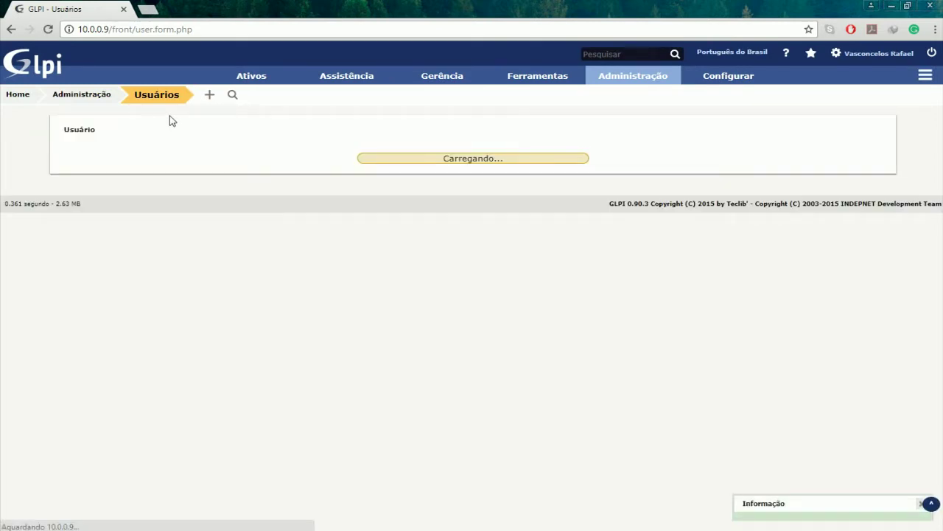
pyautogui.click(156, 96)
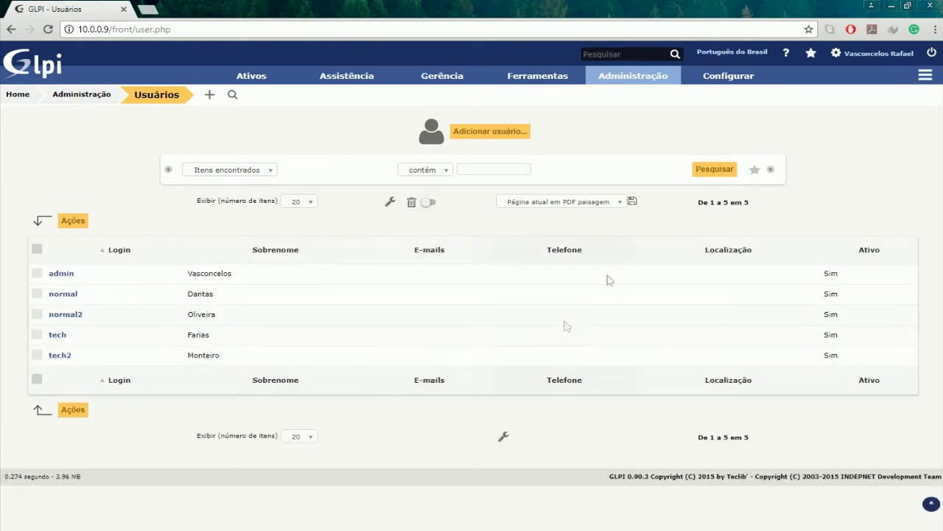
pyautogui.moveTo(637, 80)
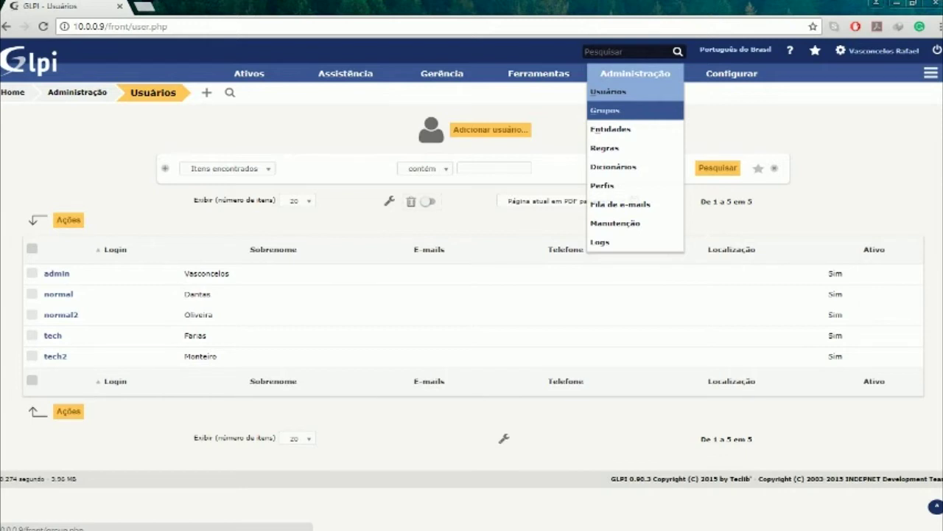
# - Add a group named TI2 with no parent group and return to the group list
pyautogui.click(633, 109)
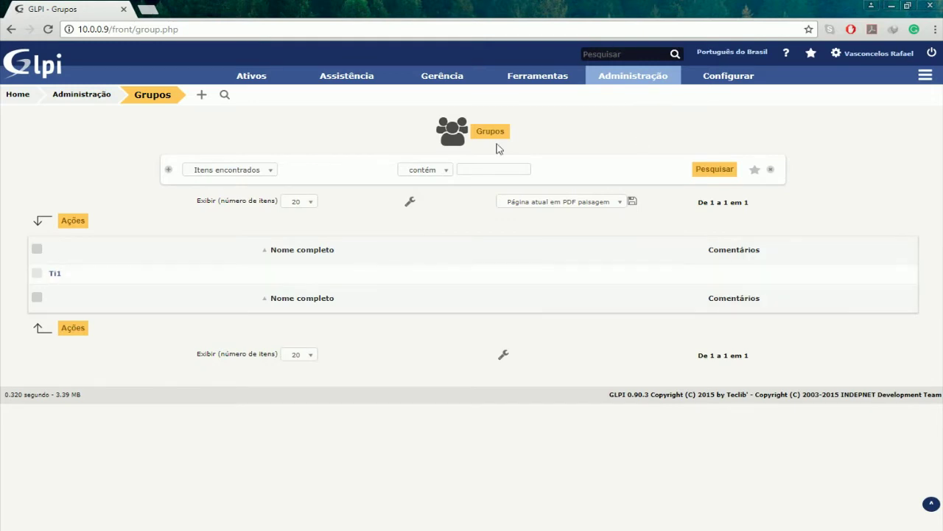
pyautogui.click(200, 96)
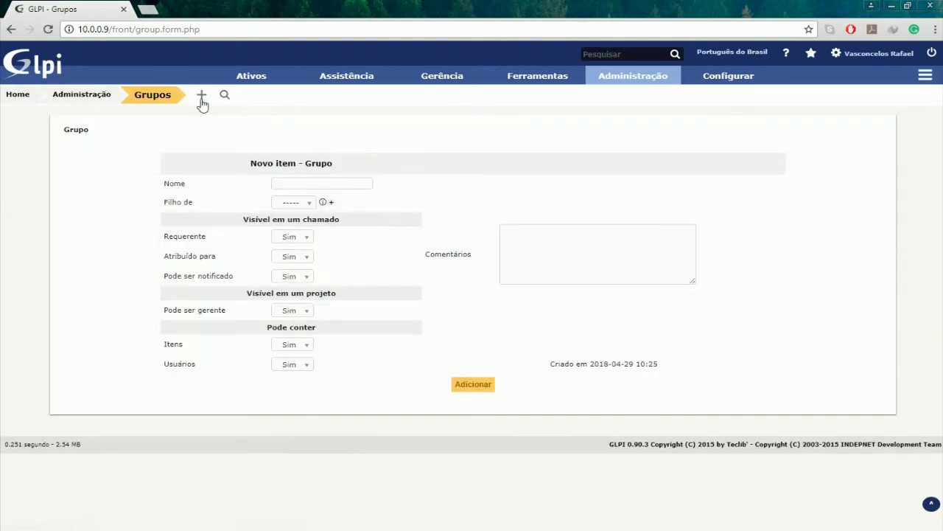
pyautogui.click(322, 183)
pyautogui.write('TI2')
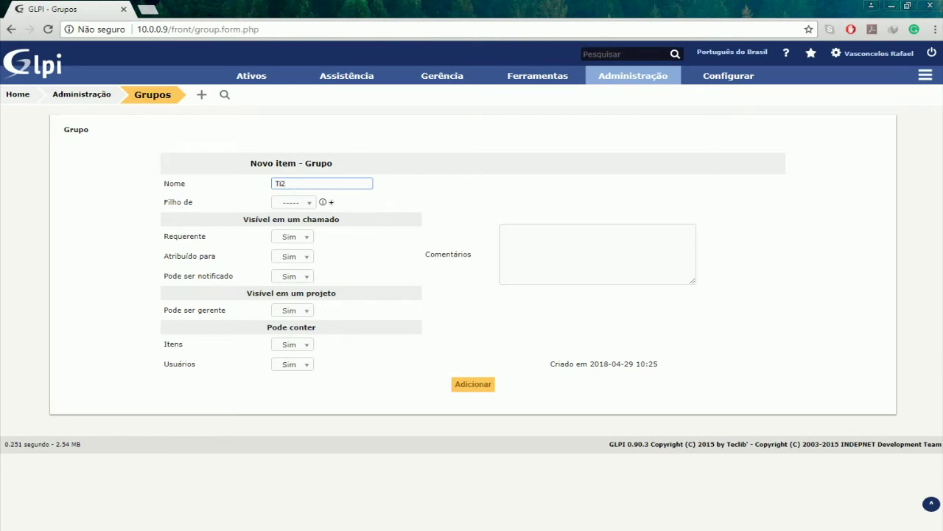
pyautogui.click(297, 203)
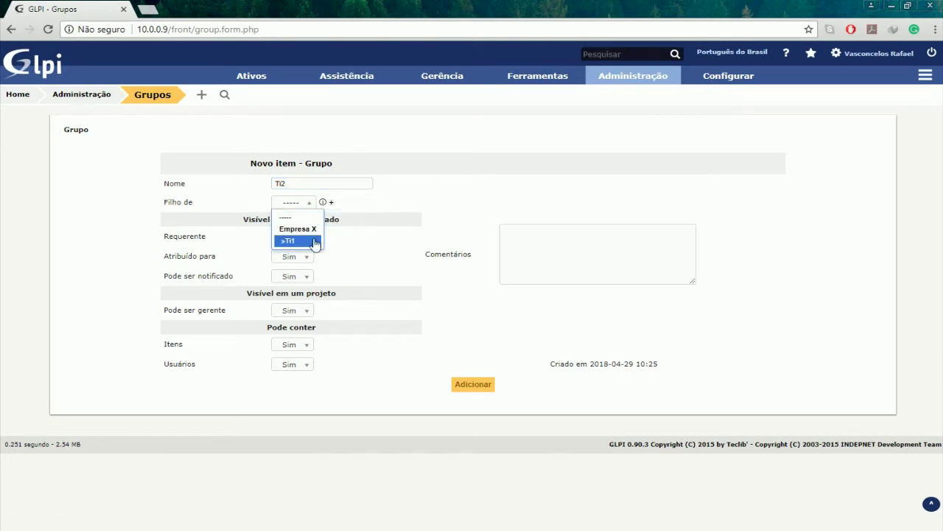
pyautogui.click(422, 199)
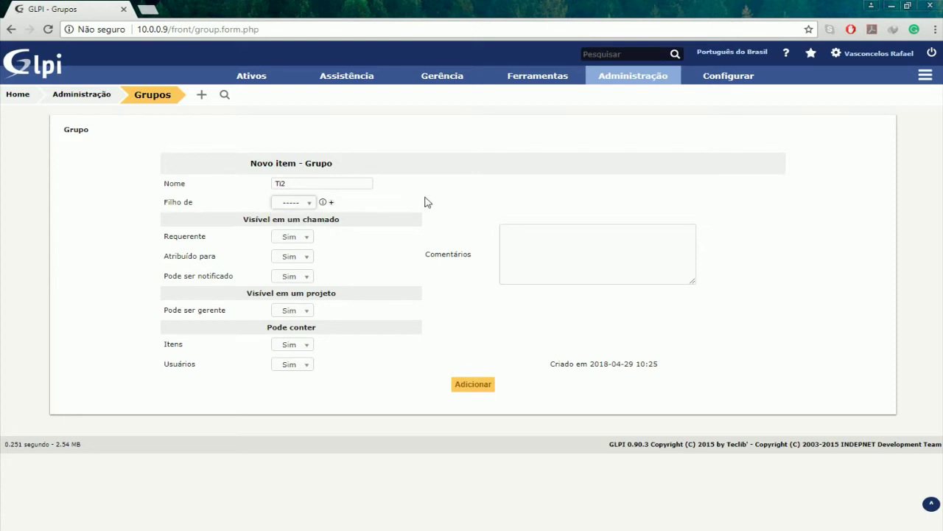
pyautogui.click(457, 391)
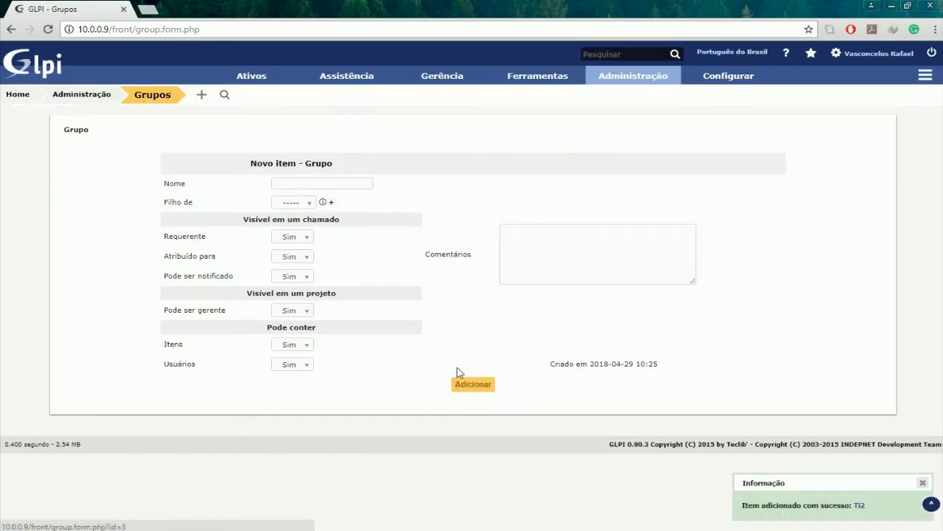
pyautogui.click(152, 95)
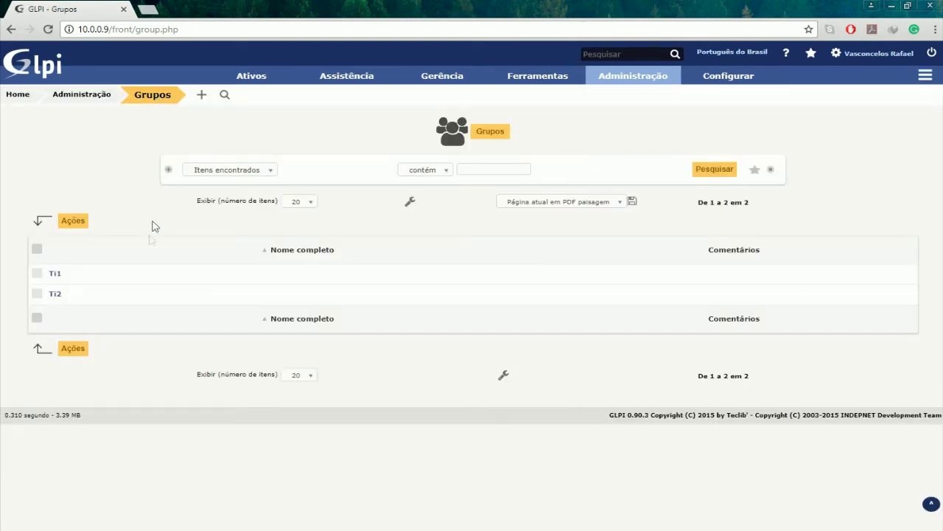
# - Add tech2 as a member of group Ti2 with Gerente and Delegar both set to Sim
pyautogui.click(54, 294)
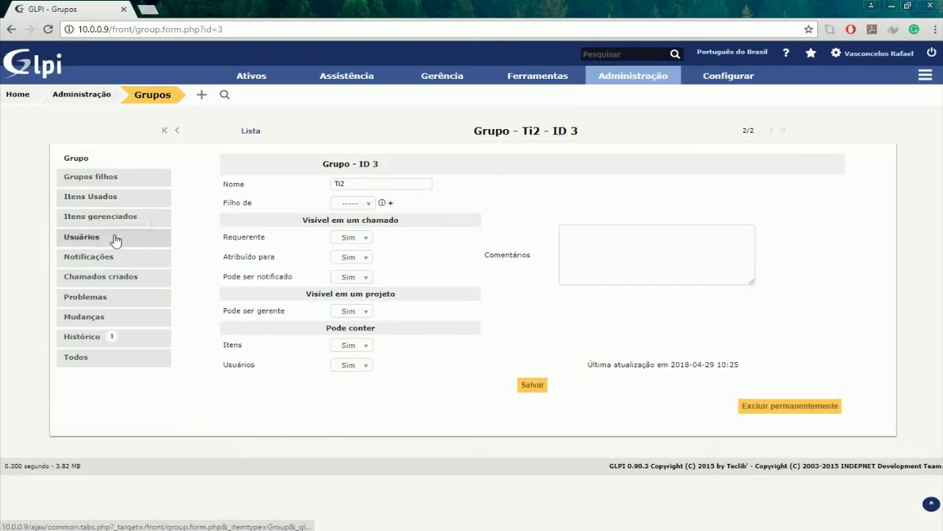
pyautogui.click(110, 237)
pyautogui.click(314, 186)
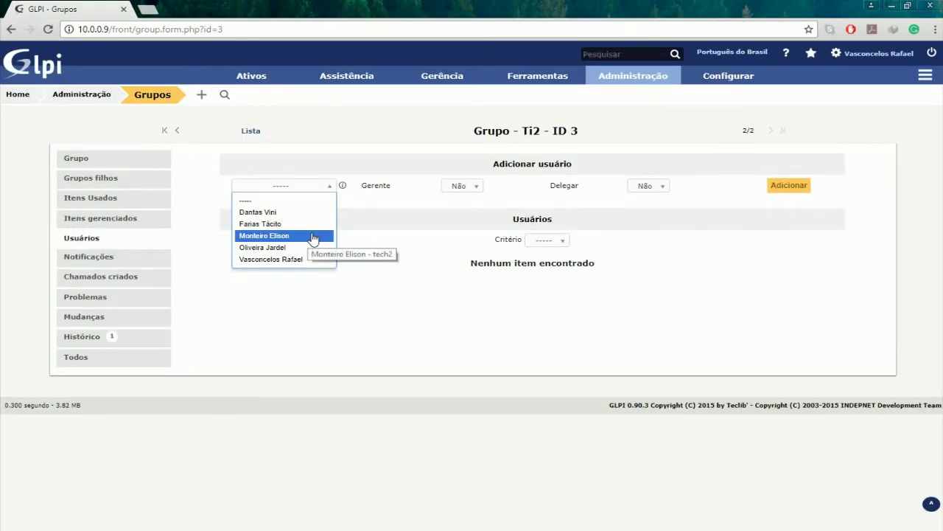
pyautogui.click(311, 236)
pyautogui.click(520, 196)
pyautogui.click(509, 210)
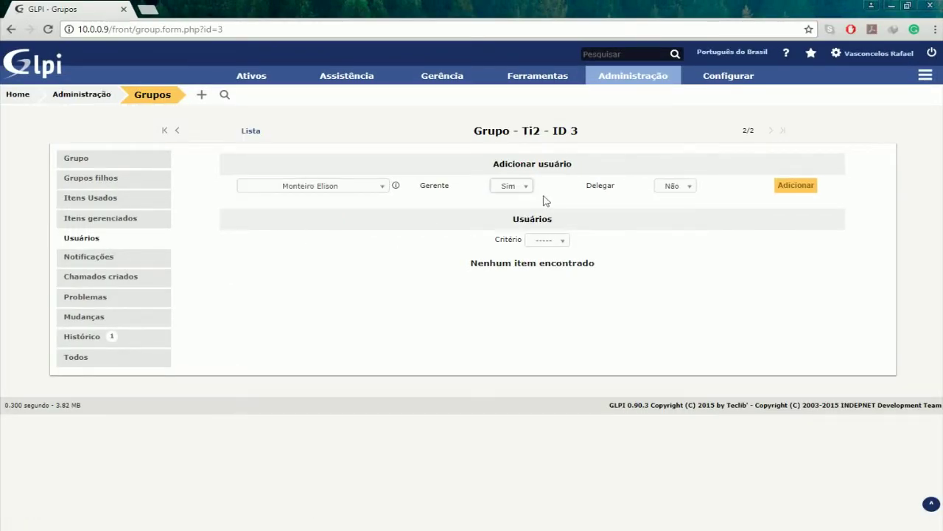
pyautogui.click(672, 187)
pyautogui.click(674, 214)
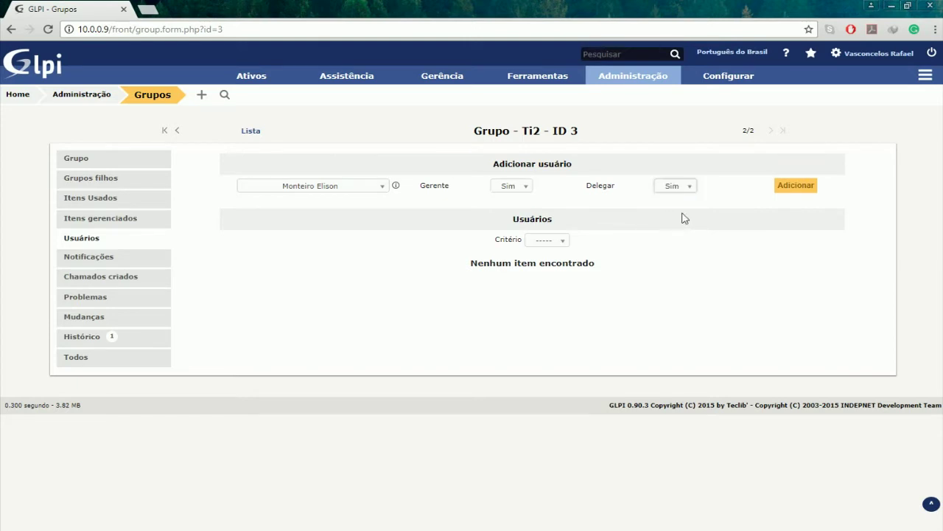
pyautogui.click(796, 187)
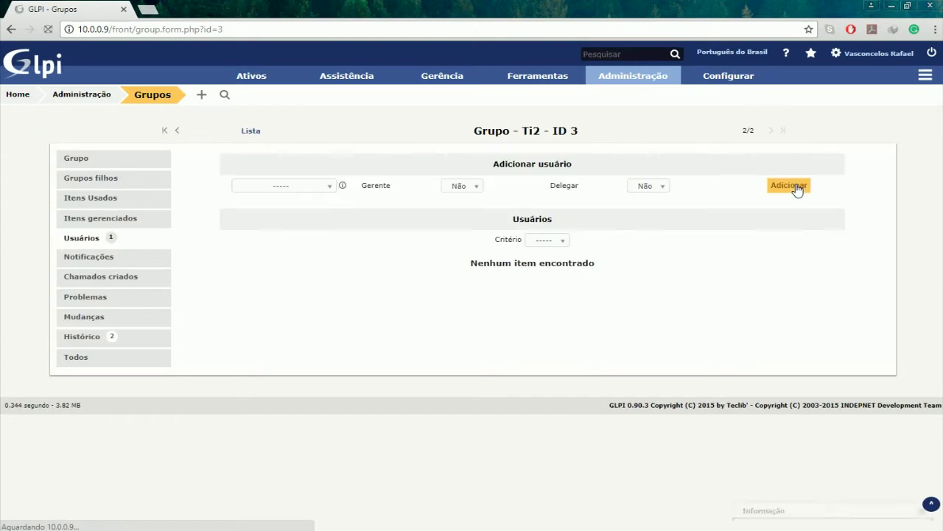
# - Check tech2's Grupos tab to confirm it belongs to Ti2
pyautogui.moveTo(647, 79)
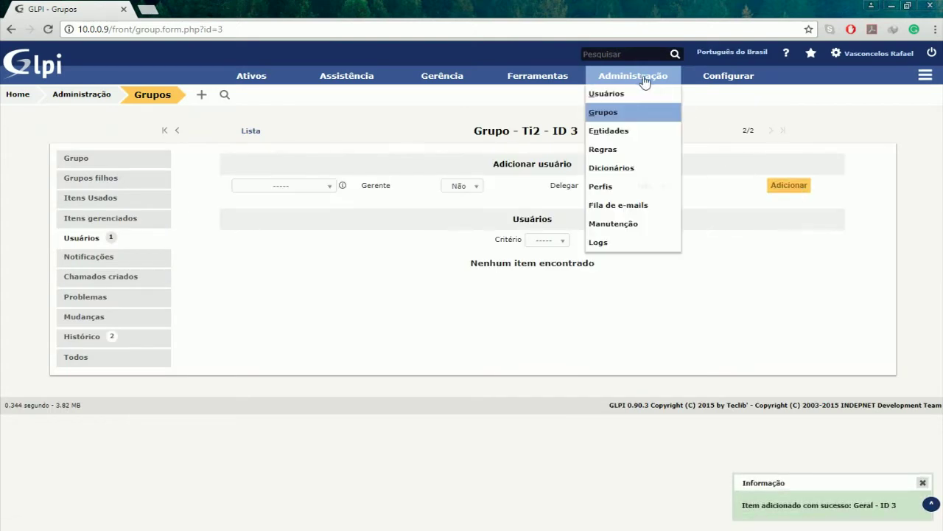
pyautogui.click(630, 94)
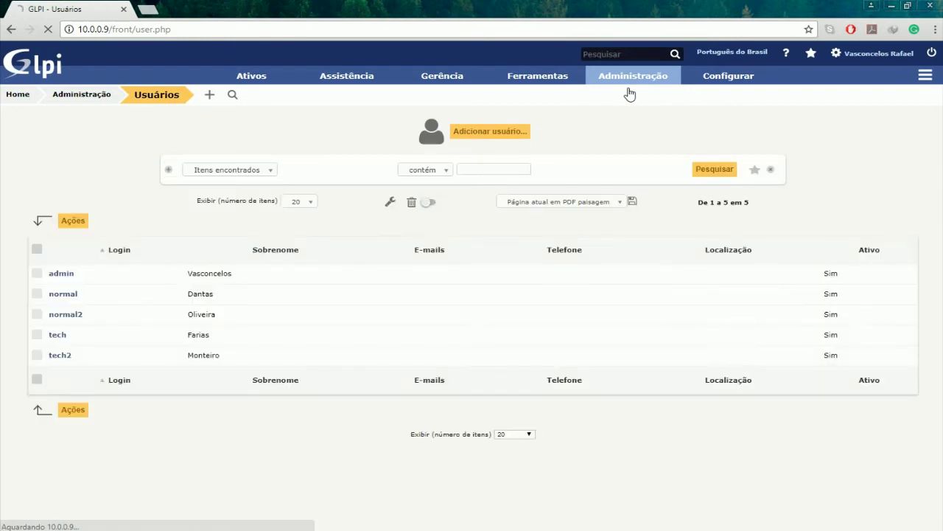
pyautogui.click(62, 356)
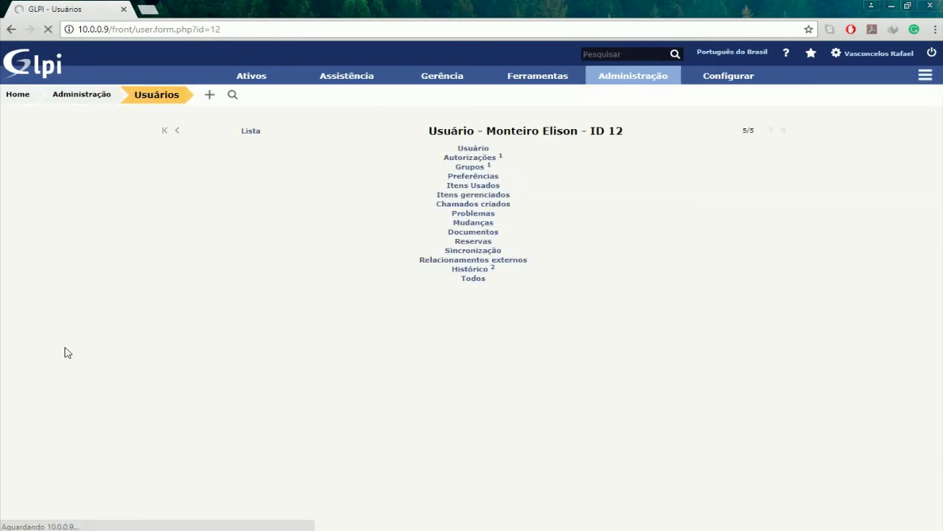
pyautogui.click(118, 204)
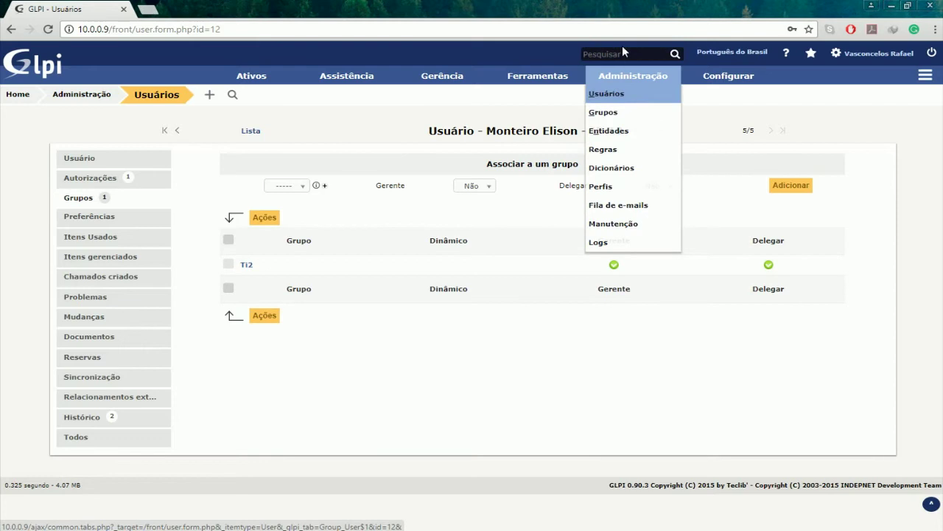
# - Open the tech user's record to check its Ti1 group, then go to the entities list
pyautogui.click(163, 96)
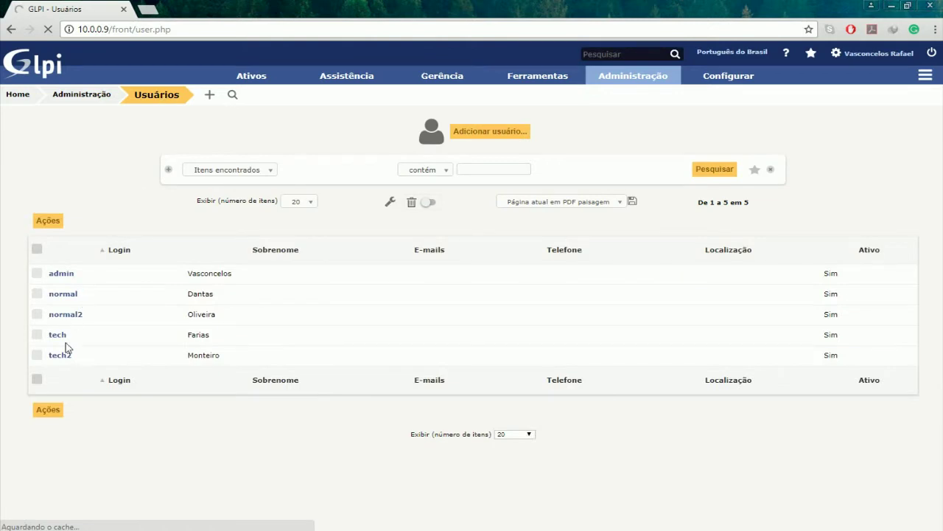
pyautogui.click(54, 336)
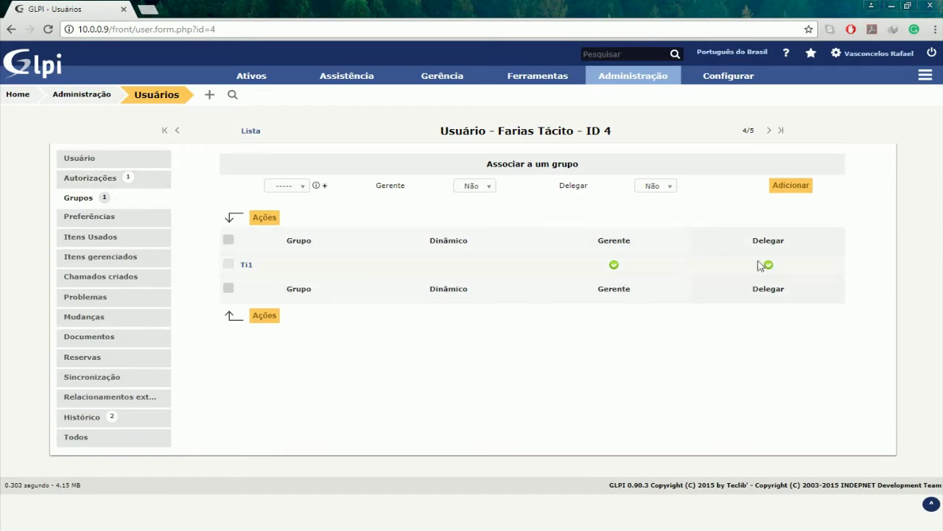
pyautogui.moveTo(643, 85)
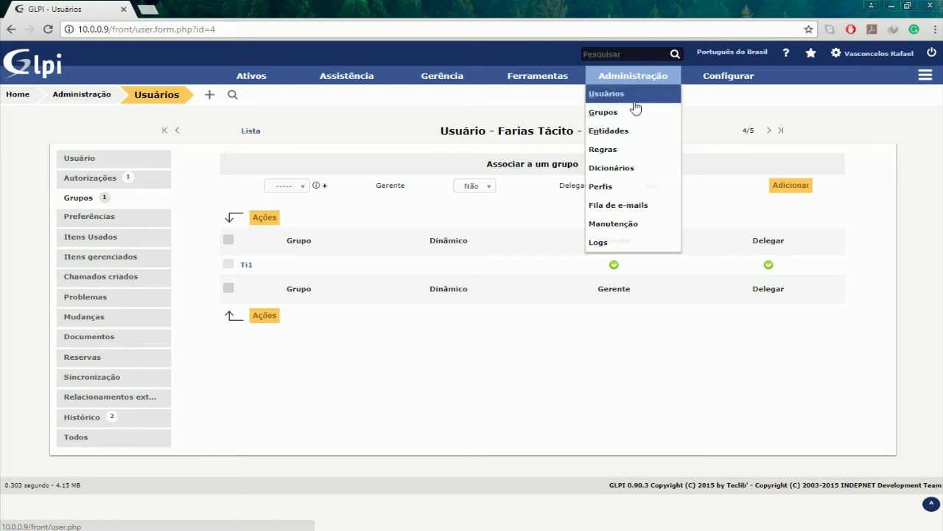
pyautogui.click(636, 131)
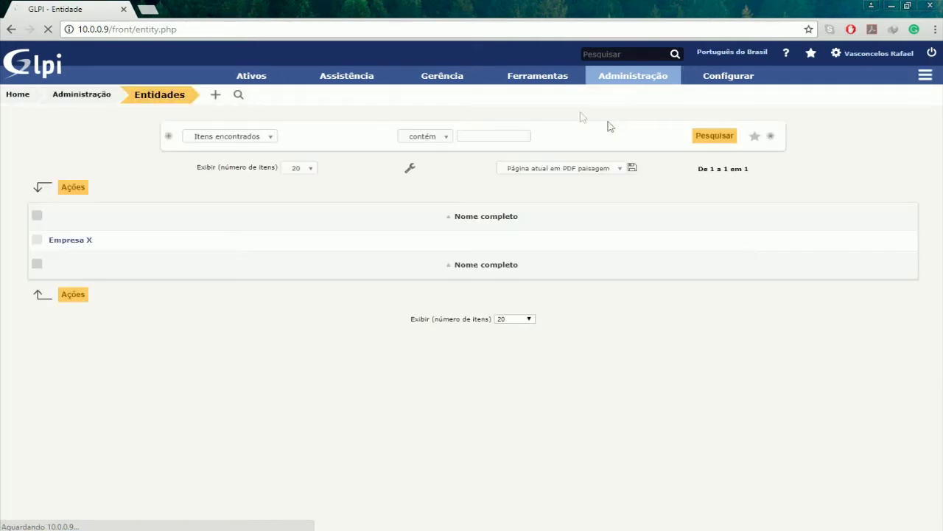
# - Open entity Empresa X and review its child entities and its users' Super-Admin, Technician and Self-Service profiles
pyautogui.click(80, 245)
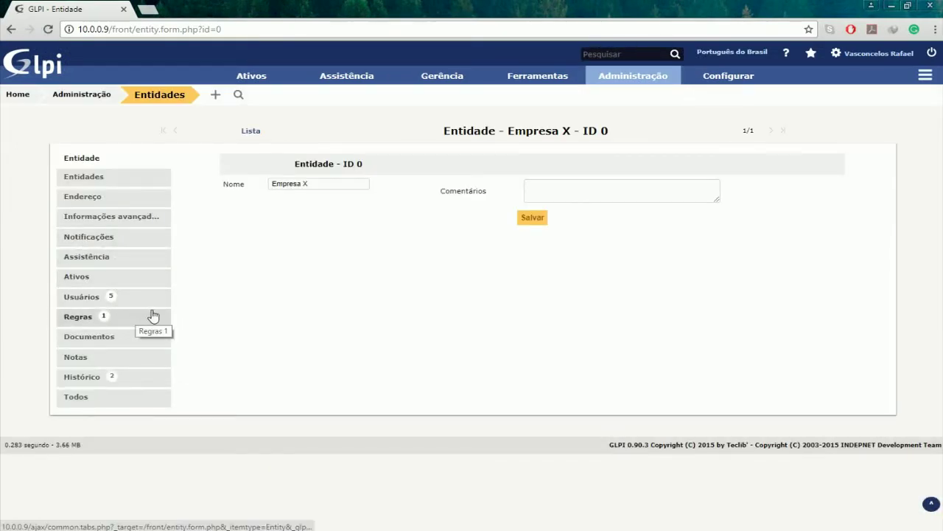
pyautogui.click(128, 183)
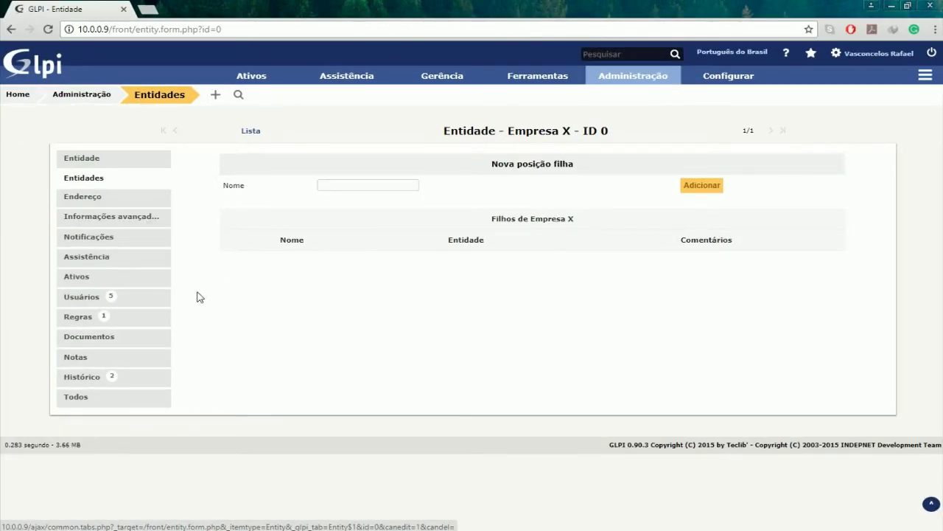
pyautogui.click(144, 302)
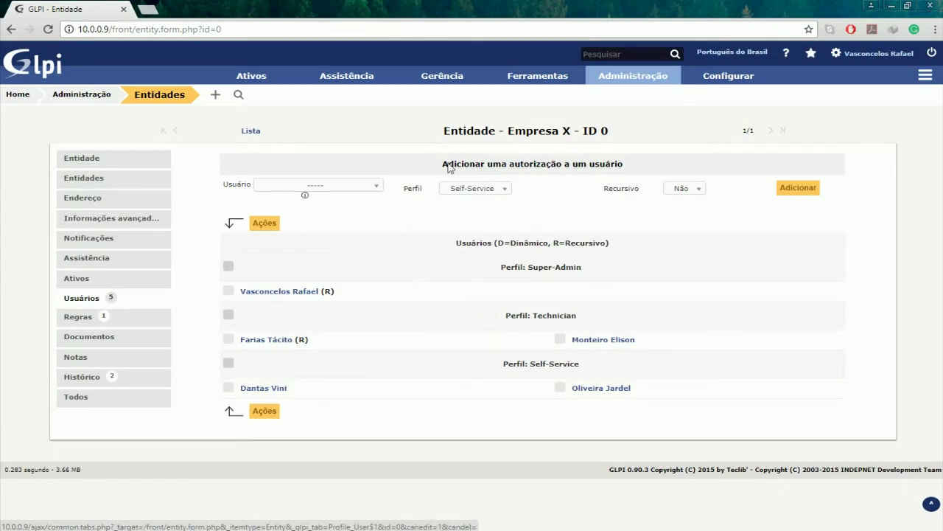
pyautogui.moveTo(662, 83)
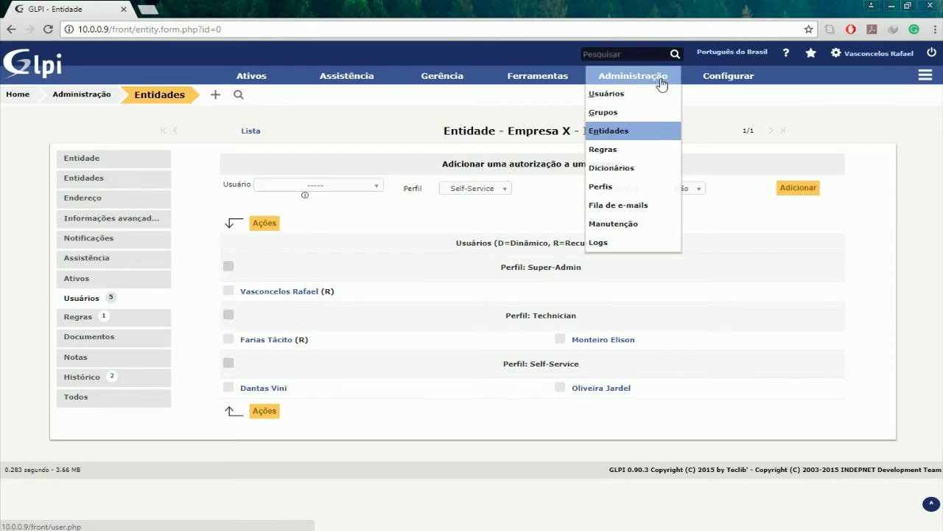
pyautogui.moveTo(348, 85)
pyautogui.moveTo(728, 82)
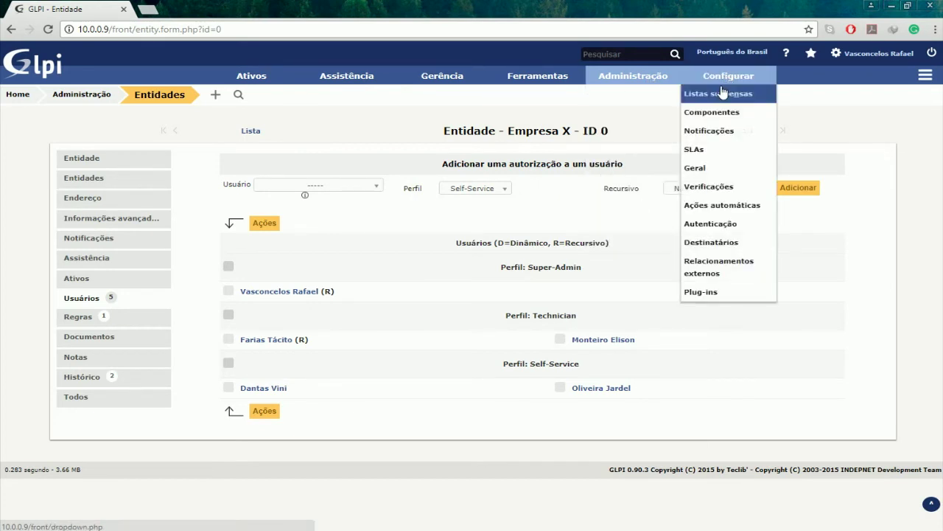
# - Open Listas suspensas > Categorias de chamado to see EQUIPAMENTOS, REDE and its subcategories
pyautogui.click(719, 91)
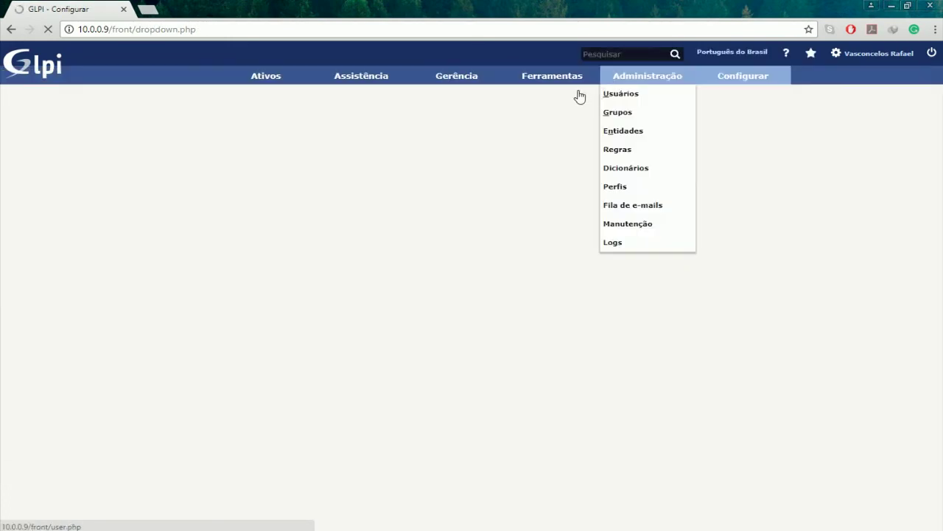
pyautogui.click(248, 275)
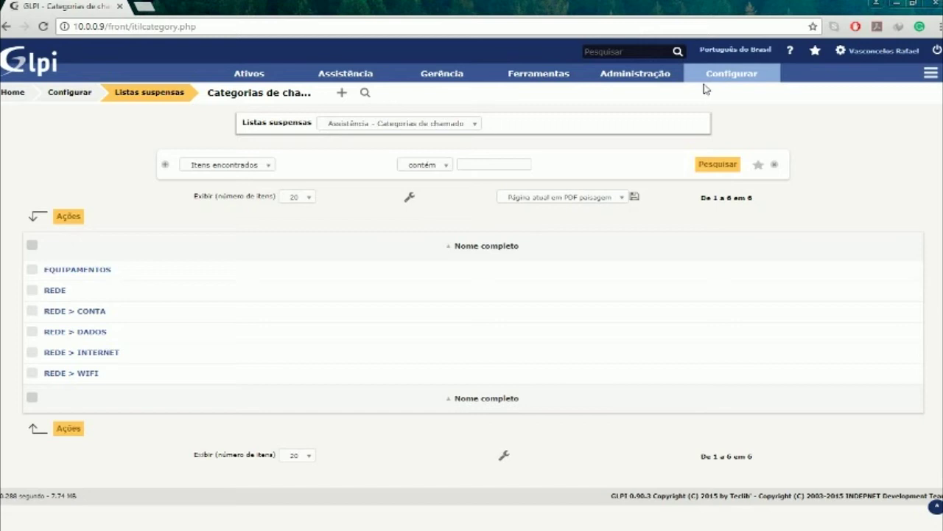
pyautogui.moveTo(704, 84)
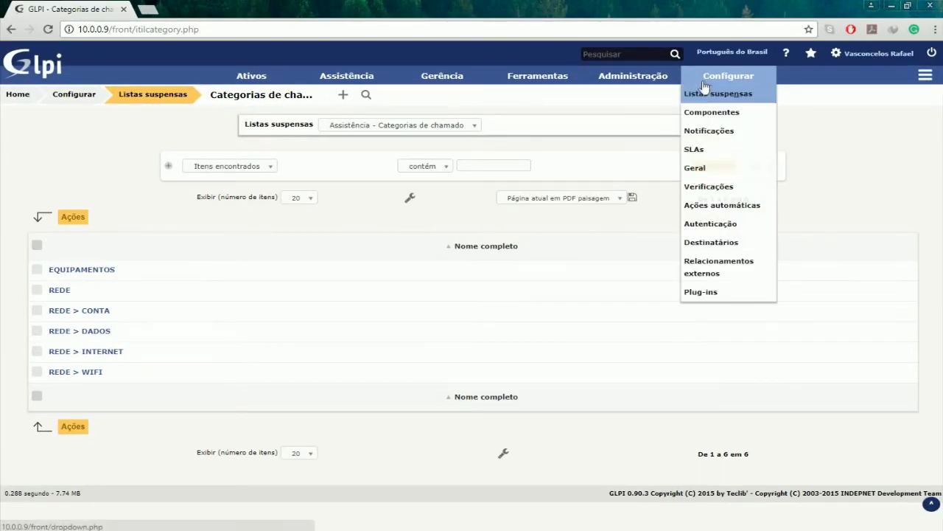
pyautogui.moveTo(652, 87)
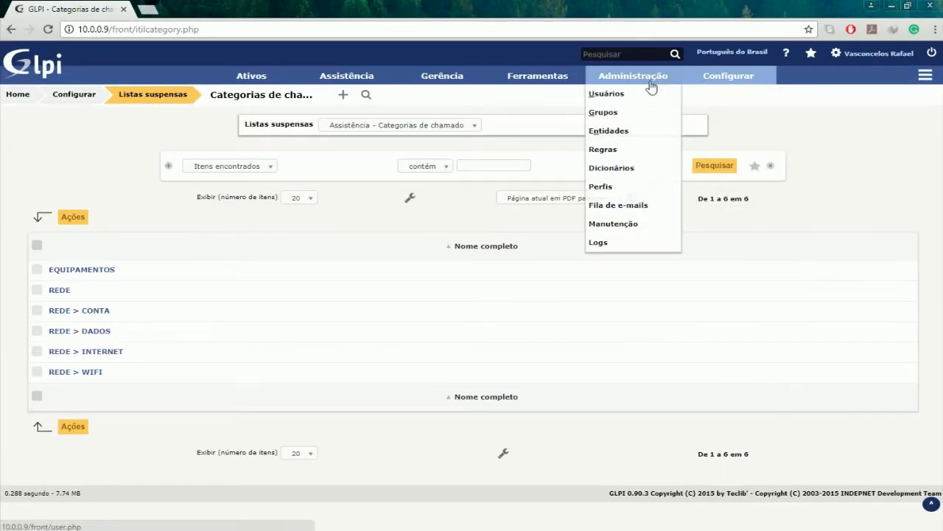
# - Open the ticket business rules list and start a new rule, ready to enter its name
pyautogui.click(636, 153)
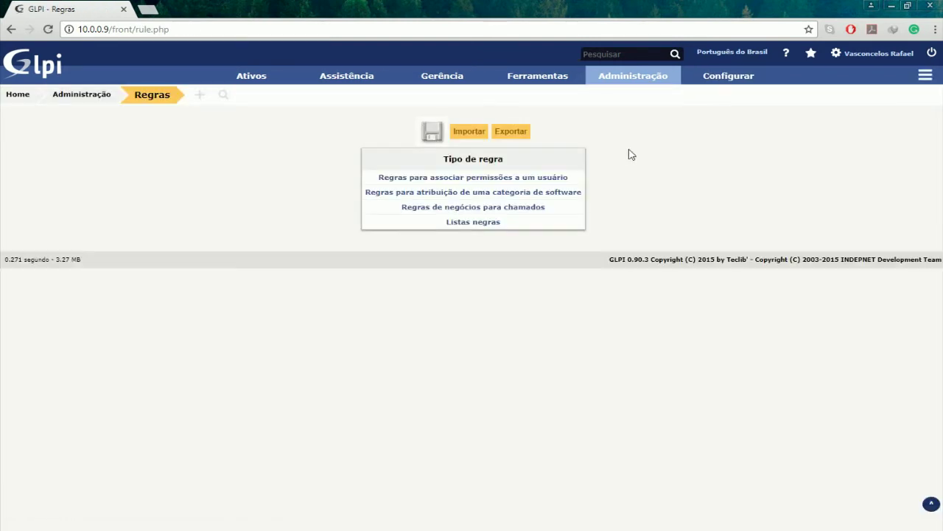
pyautogui.click(524, 212)
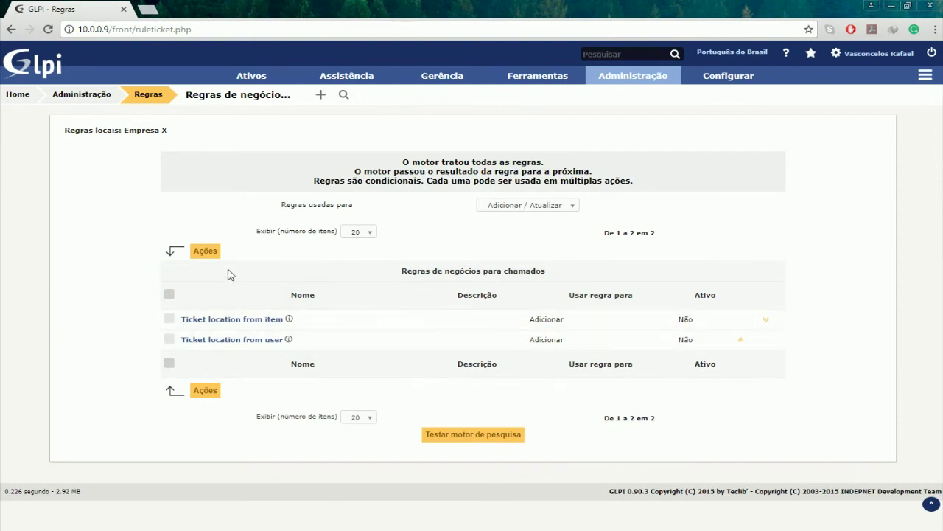
pyautogui.click(321, 97)
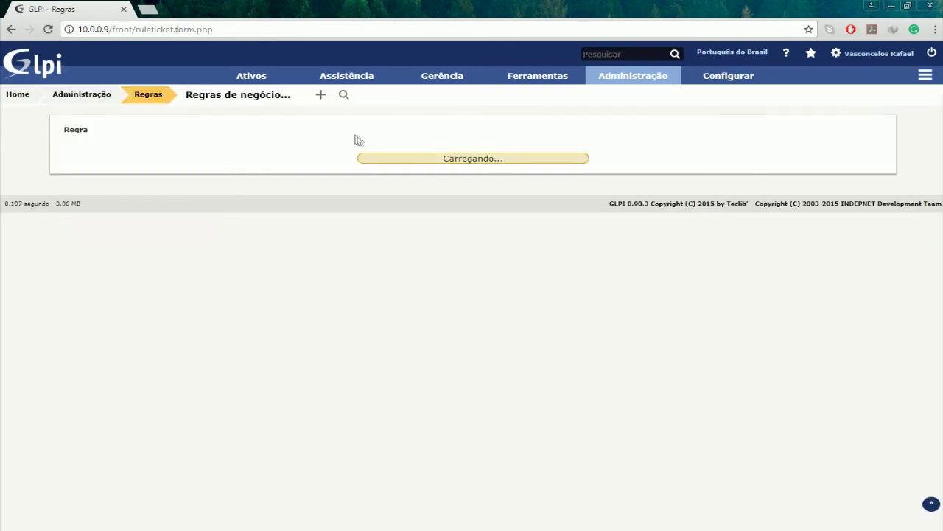
pyautogui.click(292, 183)
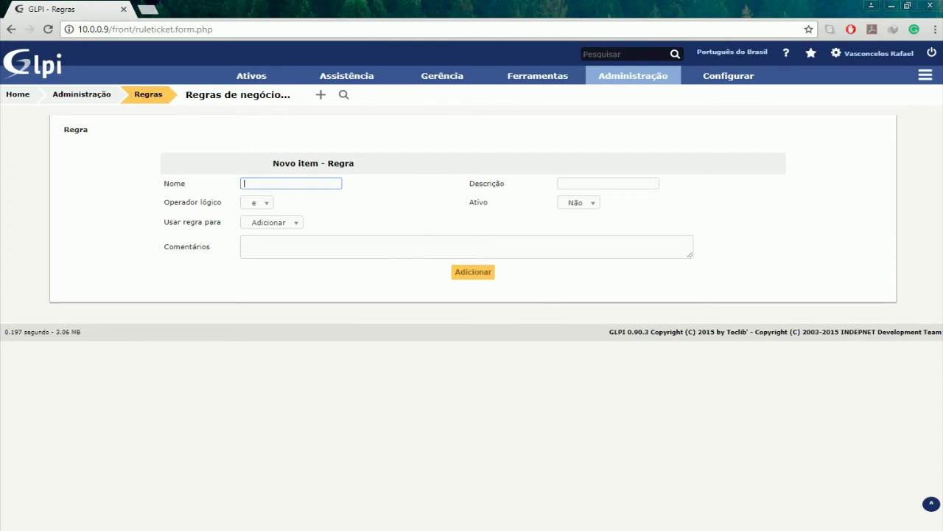
# - Save rule 'PARA CATEGORIA EQUIPAMENTOS' with Ativo set to Sim and view its empty Critérios list
pyautogui.write('P')
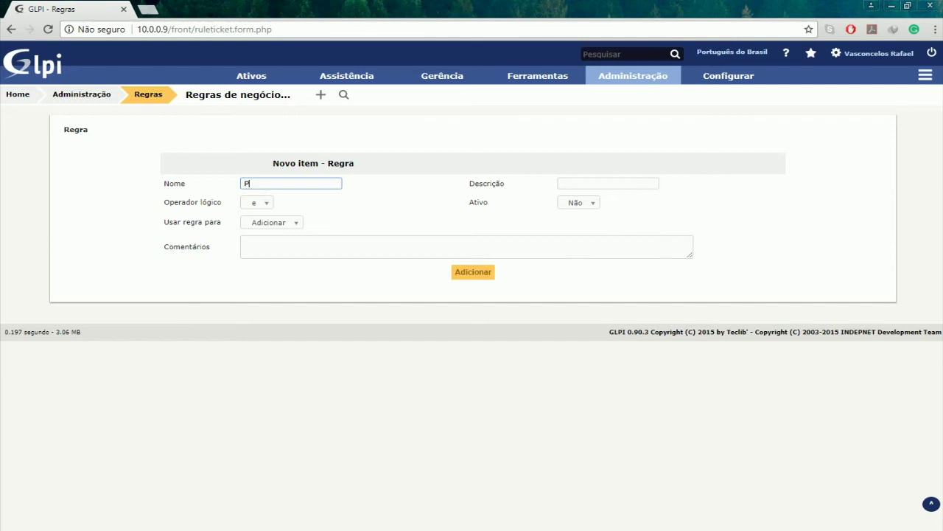
pyautogui.write('ARA CATEGORIA EQUIPA')
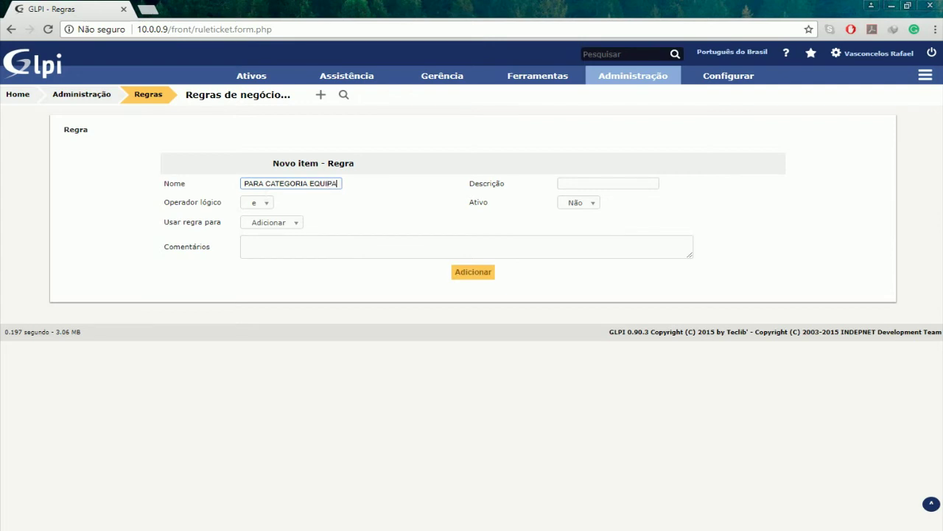
pyautogui.write('MENTOS')
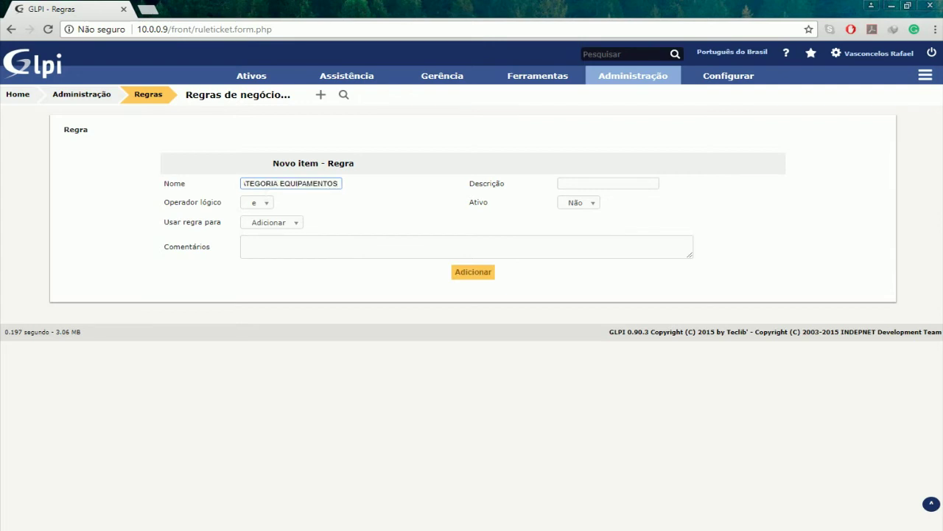
pyautogui.click(593, 204)
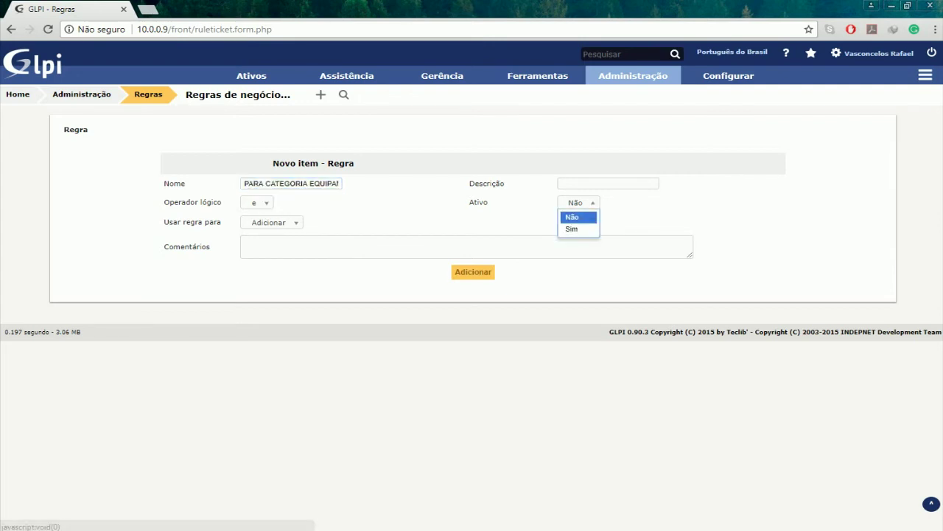
pyautogui.click(578, 230)
pyautogui.click(481, 273)
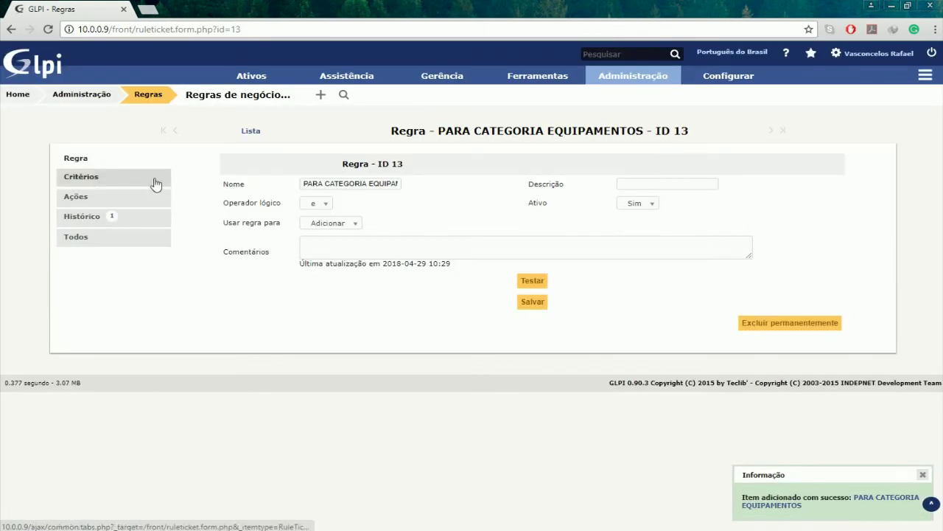
pyautogui.click(125, 179)
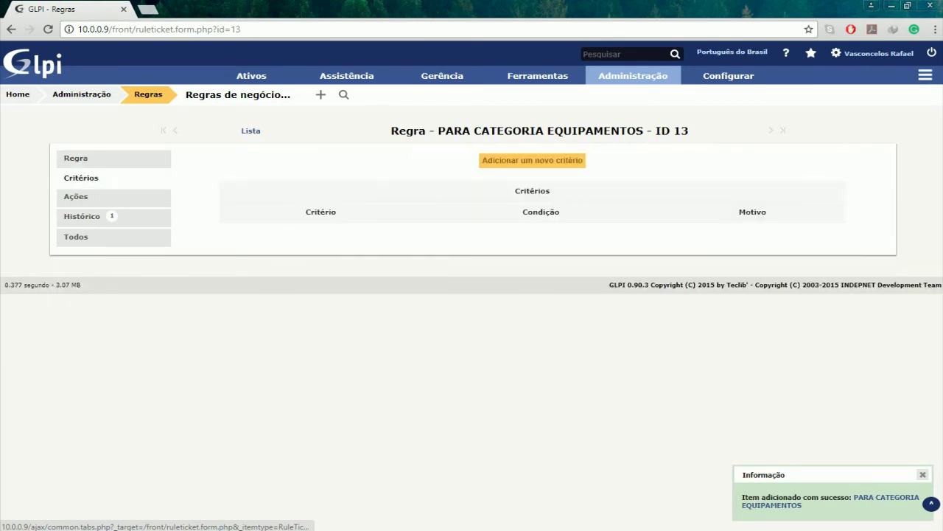
# - Add the criterion Categoria é EQUIPAMENTOS to the PARA CATEGORIA EQUIPAMENTOS rule
pyautogui.click(498, 163)
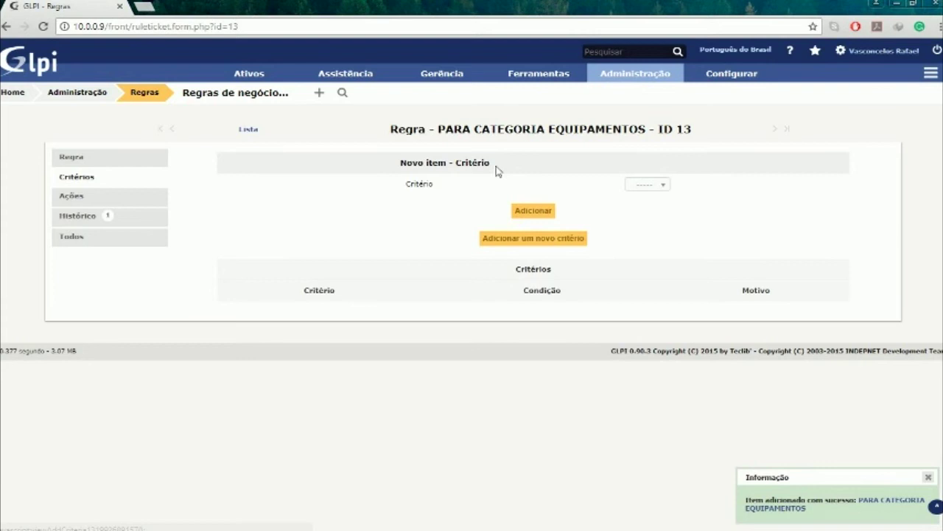
pyautogui.click(633, 188)
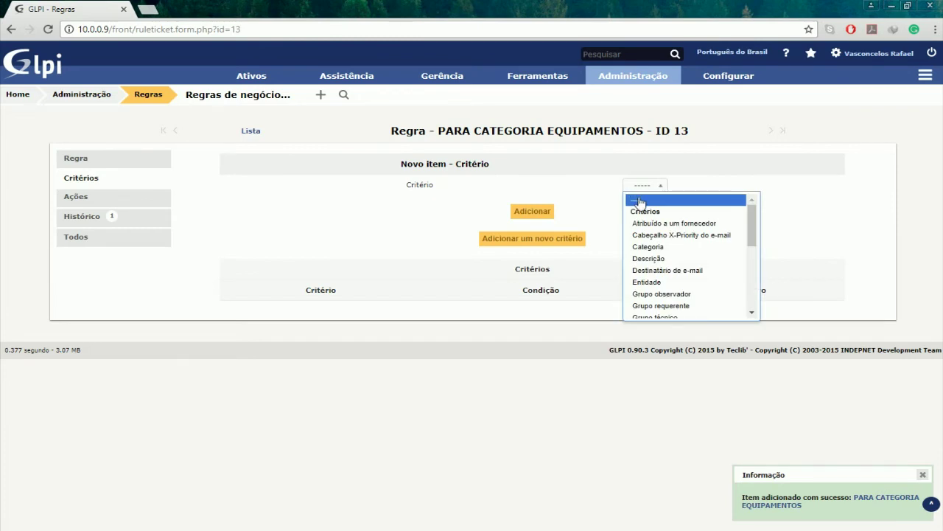
pyautogui.click(643, 246)
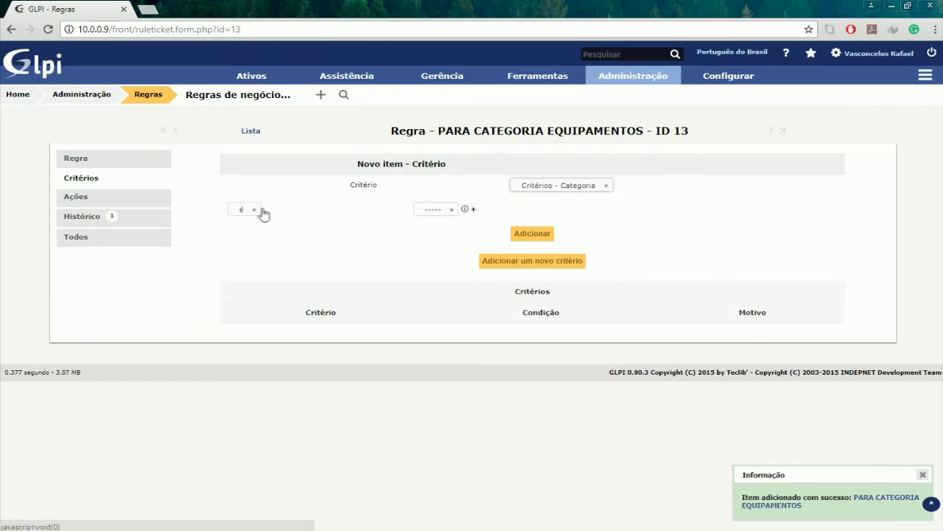
pyautogui.click(447, 212)
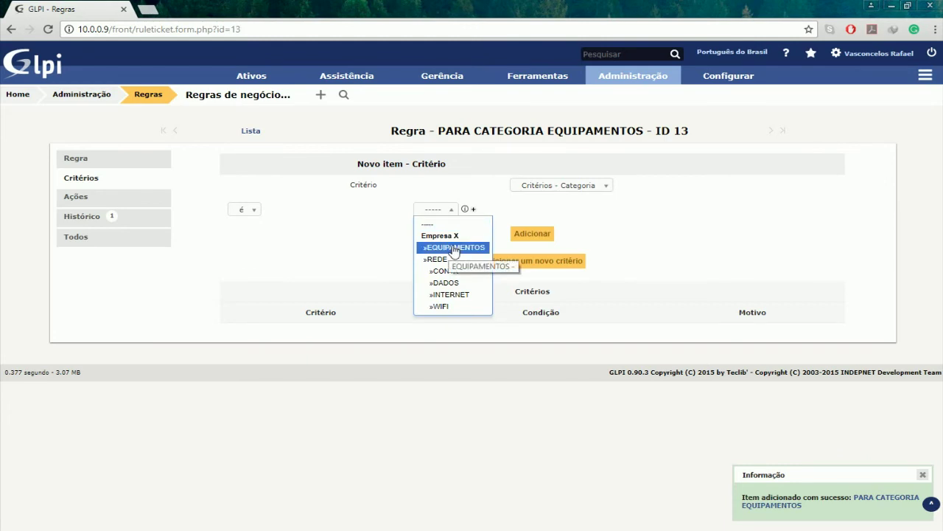
pyautogui.click(454, 248)
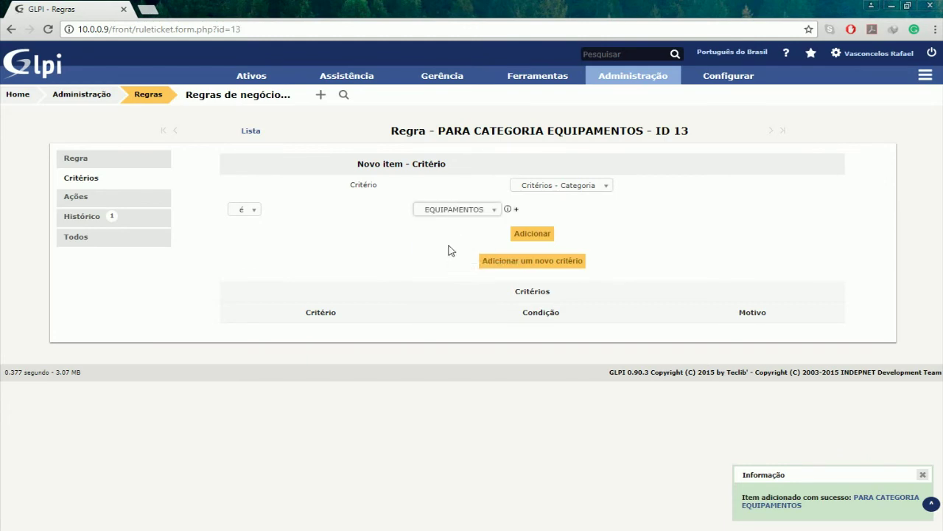
pyautogui.click(535, 237)
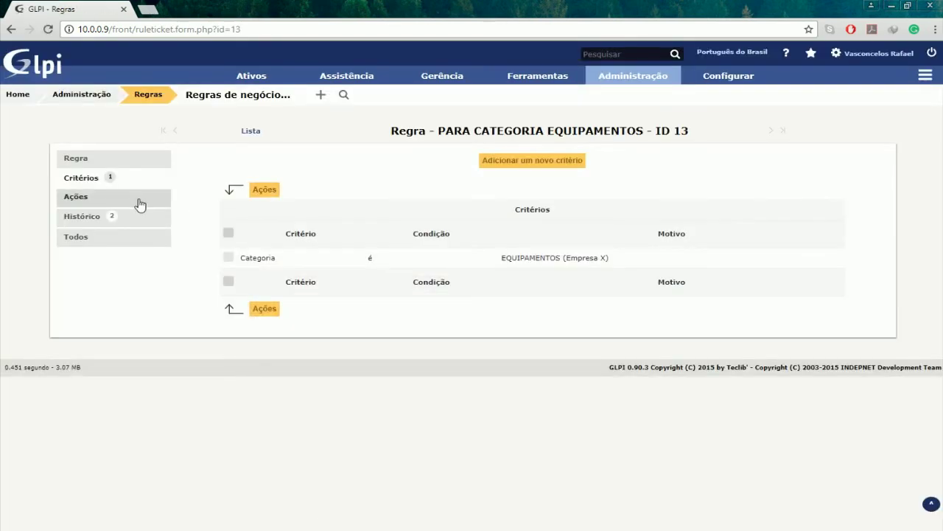
pyautogui.click(140, 199)
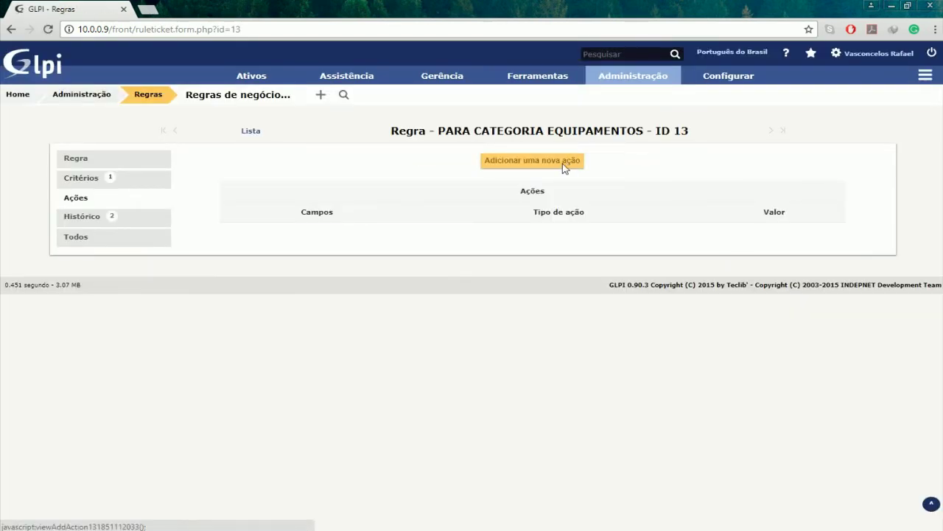
# - Add an action setting Técnico to the chosen technician user for matching tickets
pyautogui.click(564, 162)
pyautogui.click(713, 187)
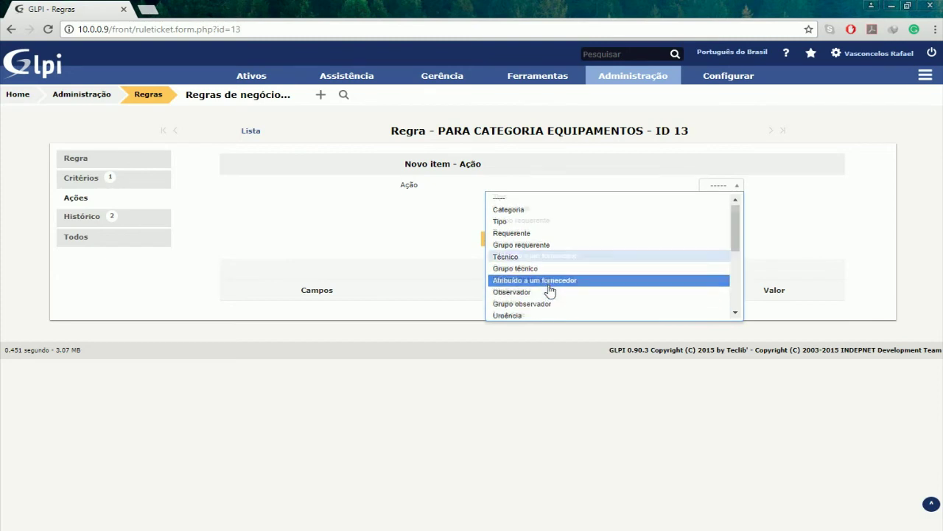
pyautogui.scroll(-1, 549, 291)
pyautogui.scroll(1, 543, 219)
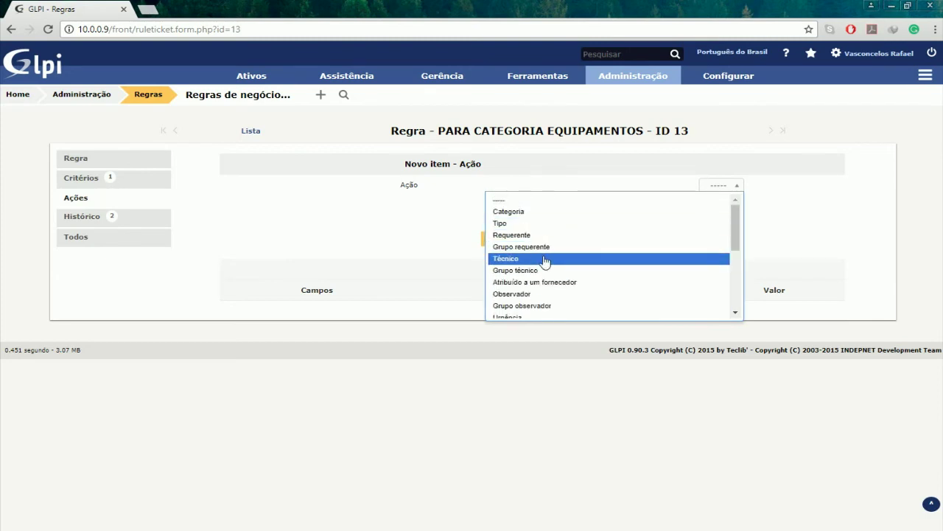
pyautogui.click(547, 259)
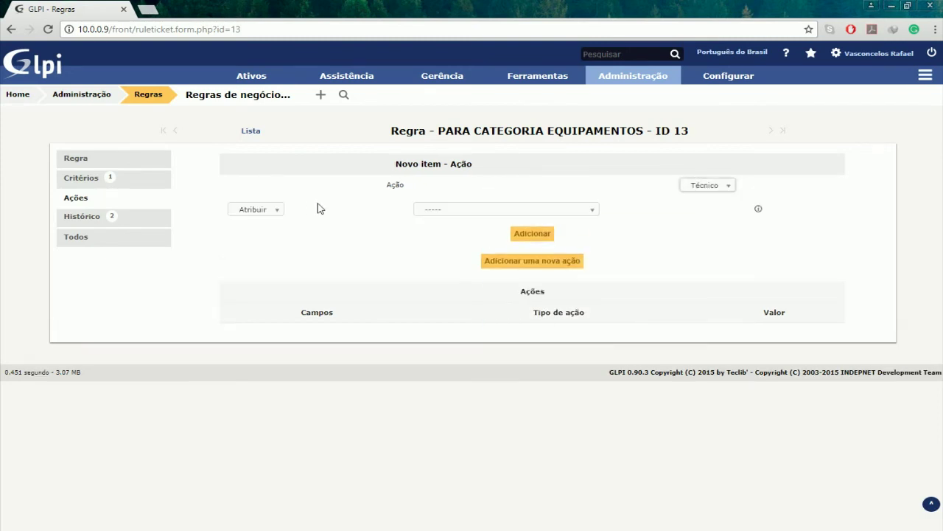
pyautogui.click(453, 211)
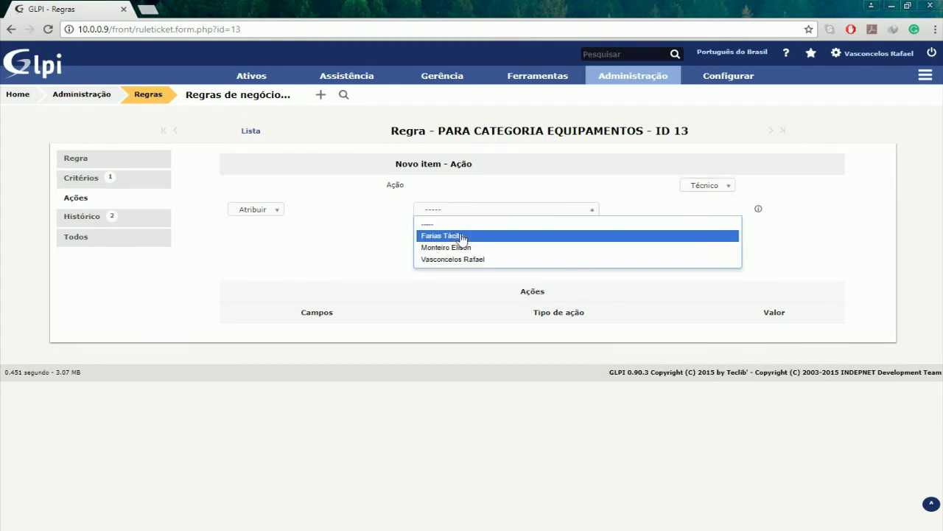
pyautogui.click(465, 248)
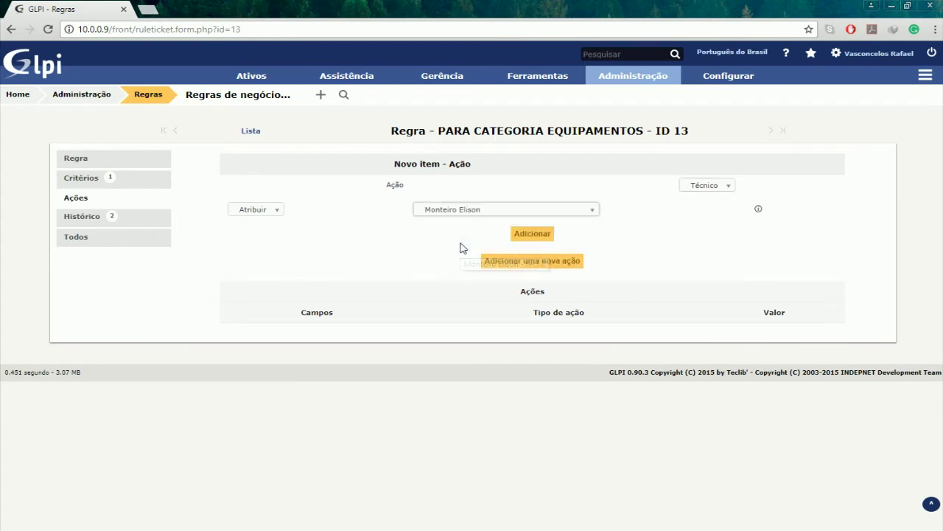
pyautogui.click(532, 240)
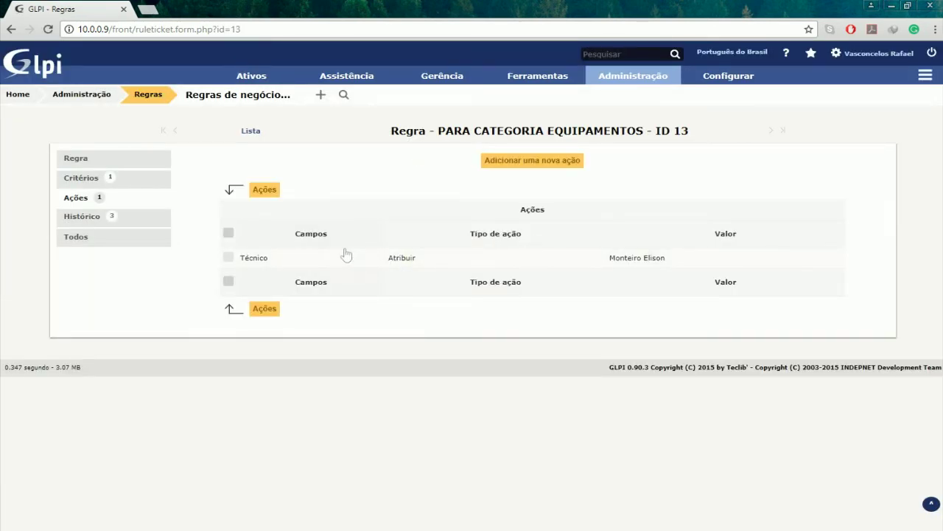
# - Review the EQUIPAMENTOS rule's Regra, Critérios and Ações tabs, then begin a new ticket rule
pyautogui.click(154, 163)
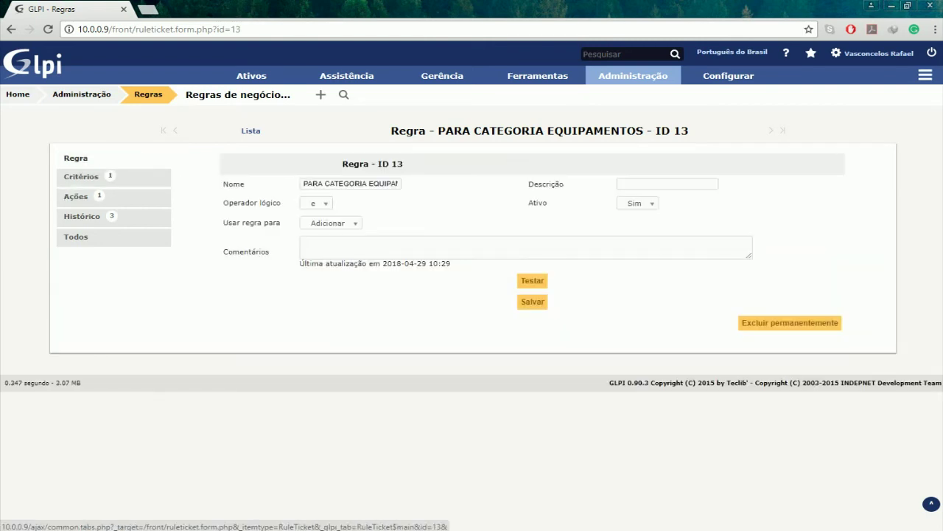
pyautogui.click(140, 177)
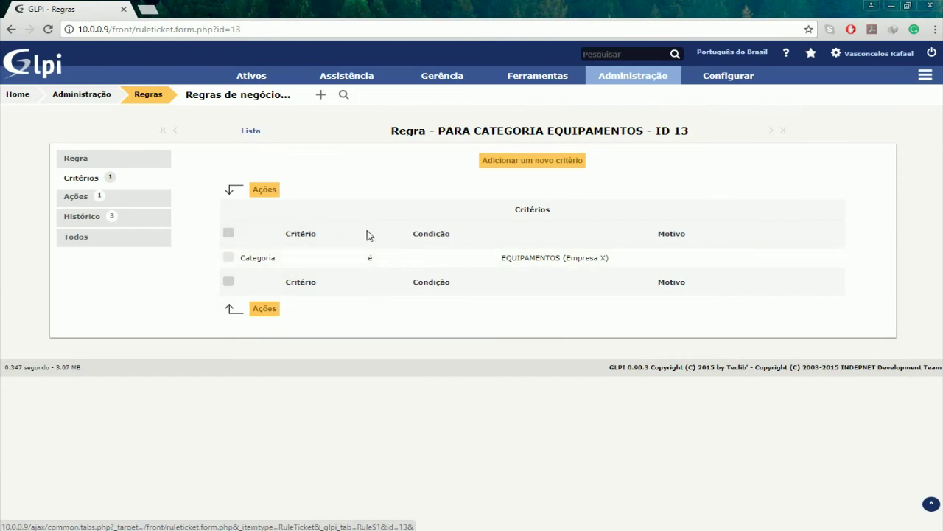
pyautogui.click(152, 199)
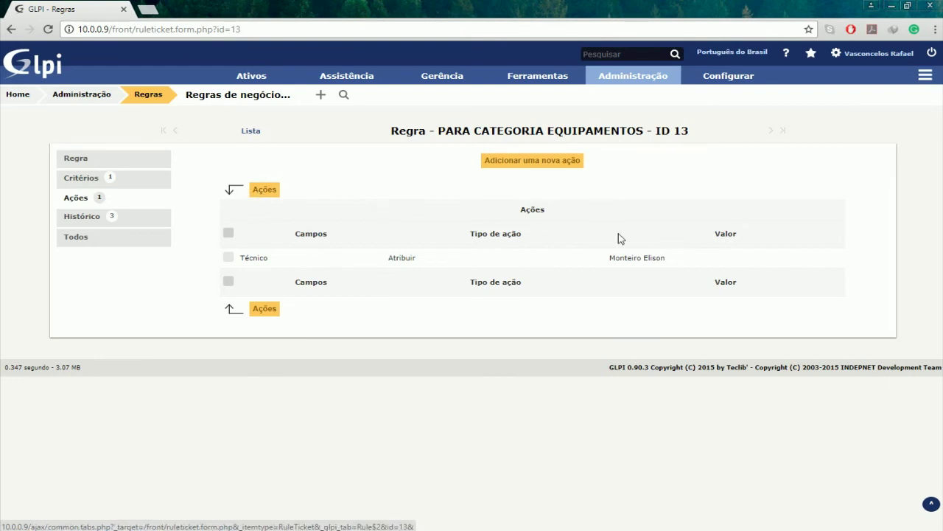
pyautogui.click(140, 160)
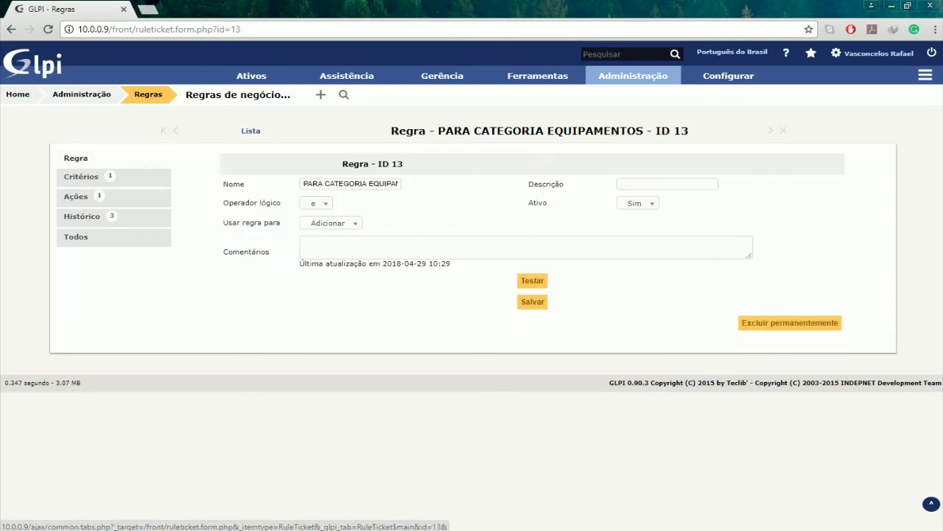
pyautogui.click(321, 96)
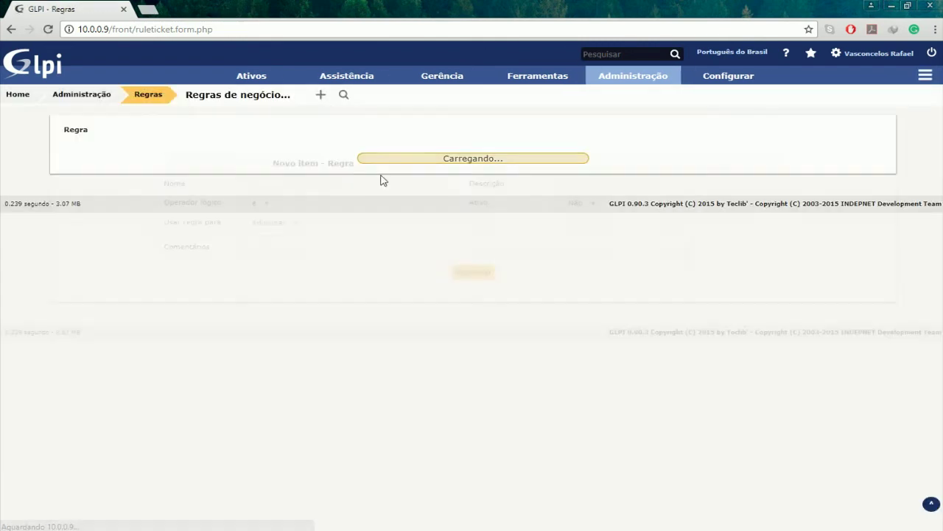
# - Create a ticket business rule named 'PARA CATEGORIA REDE'
pyautogui.click(338, 183)
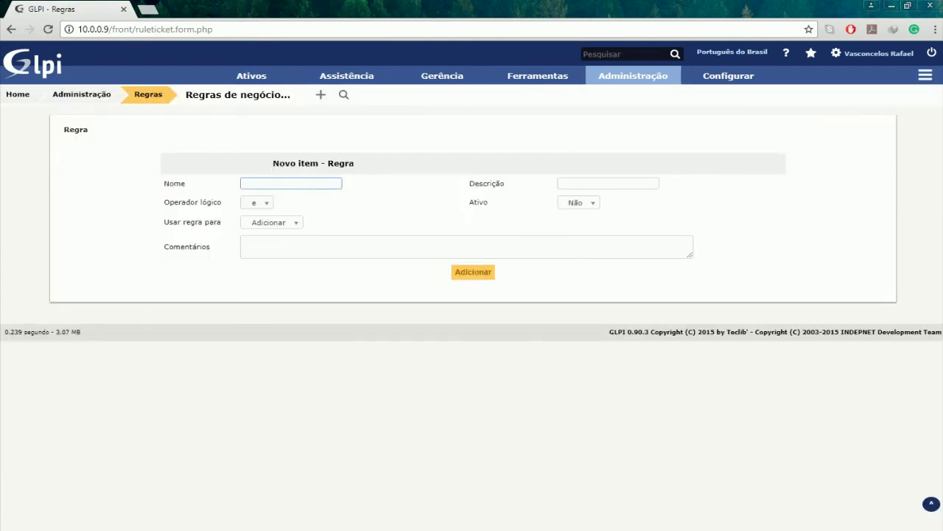
pyautogui.write('PARA CA')
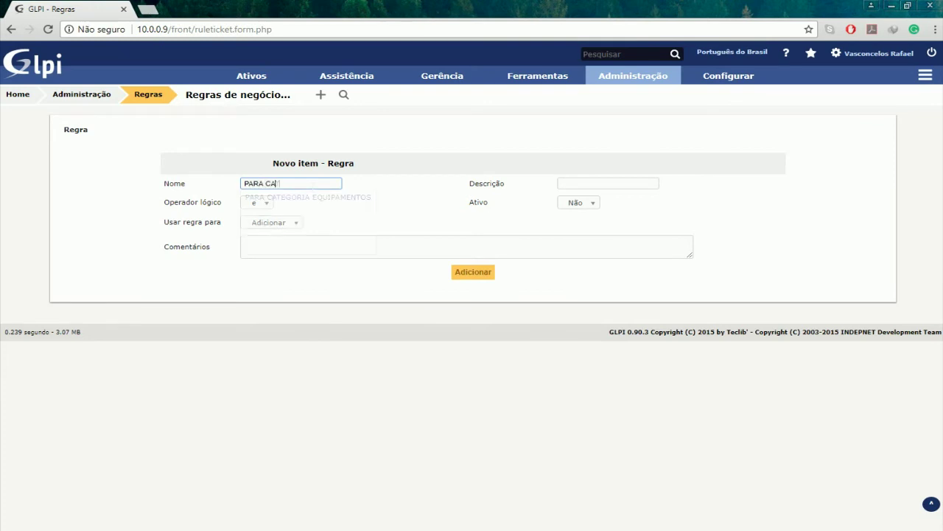
pyautogui.write('TEGORIA REDE')
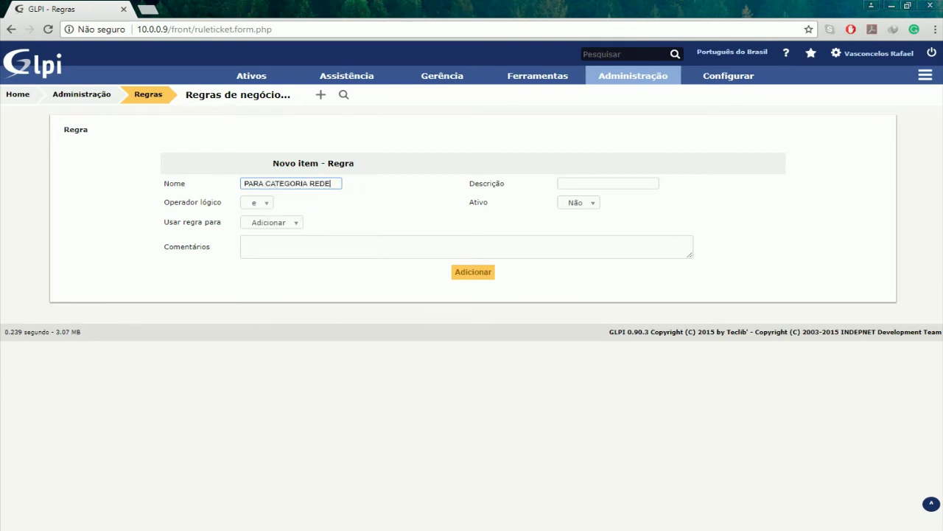
pyautogui.click(466, 274)
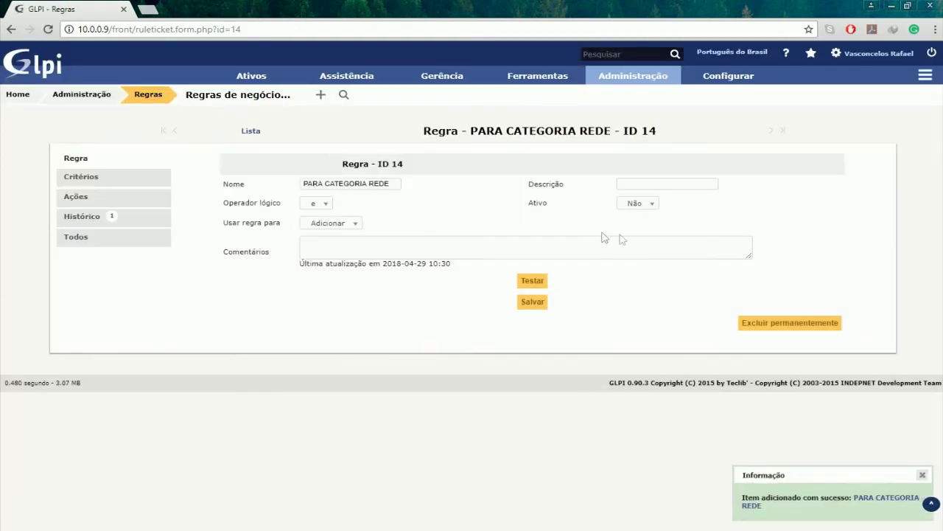
# - Set the rule's Ativo option to Sim and save it
pyautogui.click(653, 203)
pyautogui.click(649, 231)
pyautogui.click(537, 303)
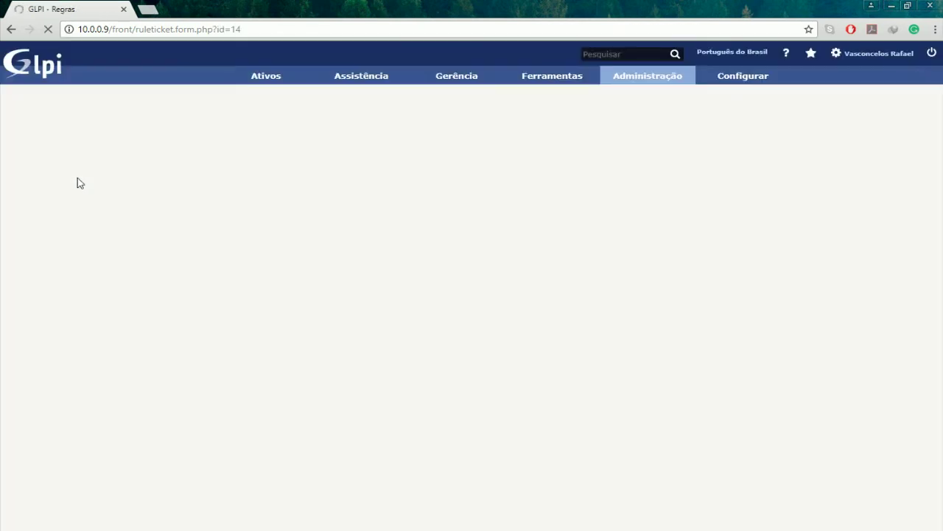
pyautogui.click(81, 180)
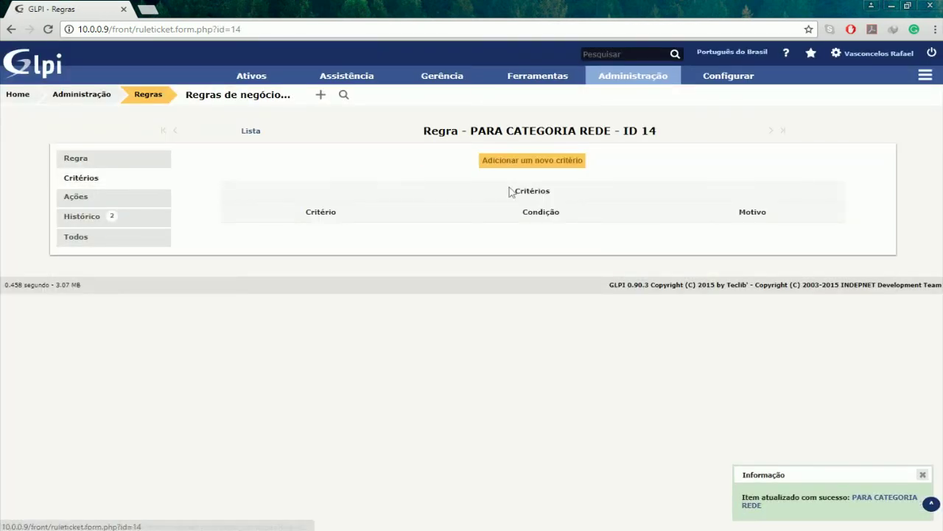
# - Add the criterion Categoria é REDE to the PARA CATEGORIA REDE rule
pyautogui.click(550, 162)
pyautogui.click(628, 185)
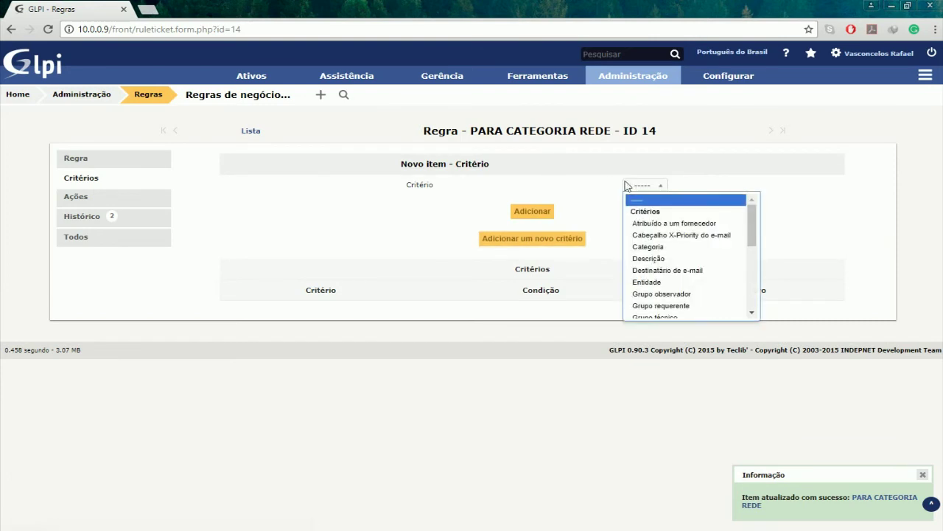
pyautogui.click(655, 247)
pyautogui.click(446, 209)
pyautogui.click(454, 258)
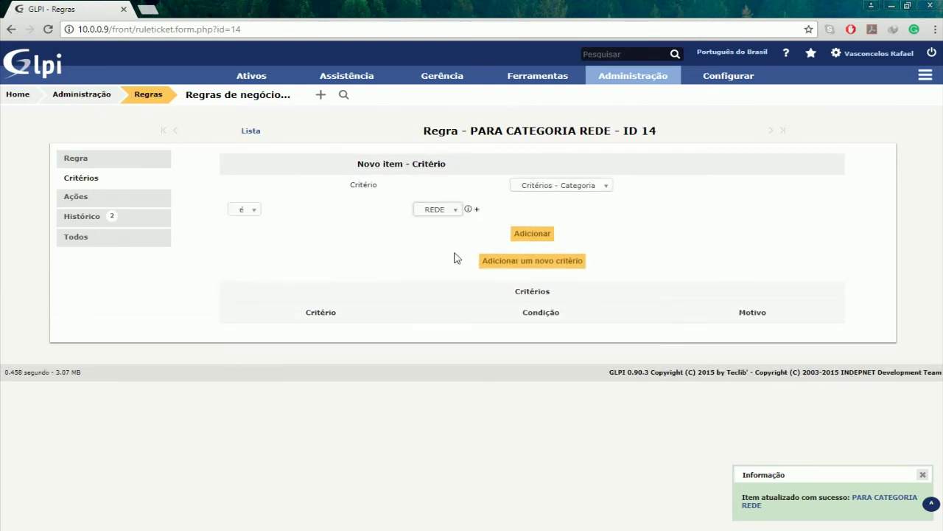
pyautogui.click(536, 233)
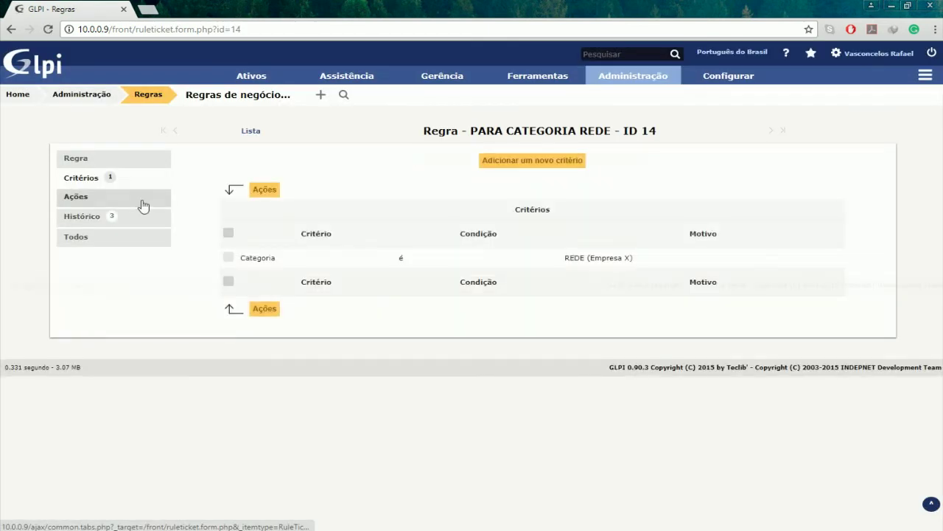
# - Add an action assigning Técnico to a technician user, then return to the ticket rules list
pyautogui.click(139, 201)
pyautogui.click(491, 159)
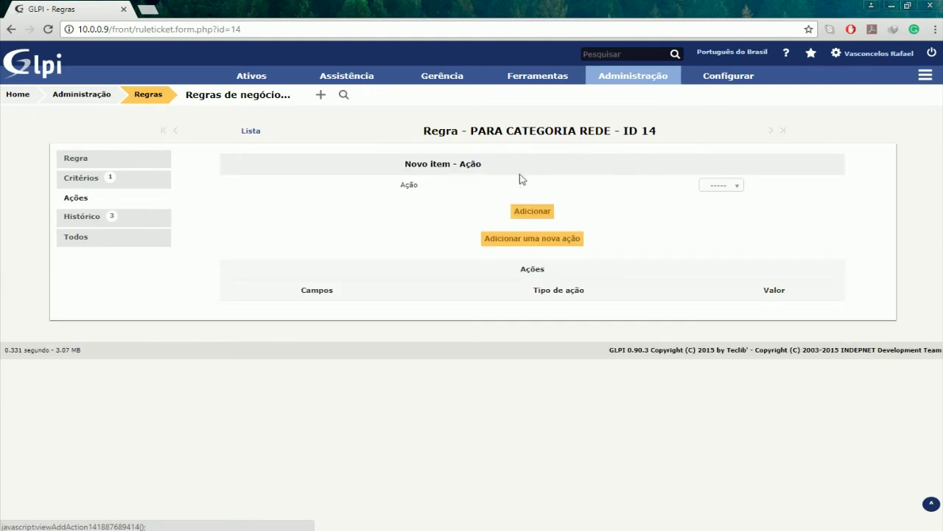
pyautogui.click(707, 189)
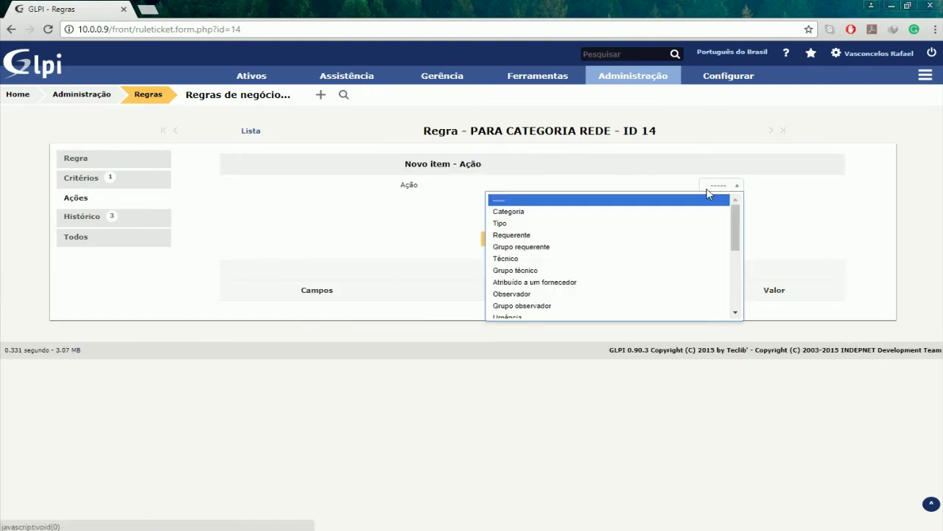
pyautogui.click(621, 259)
pyautogui.click(491, 209)
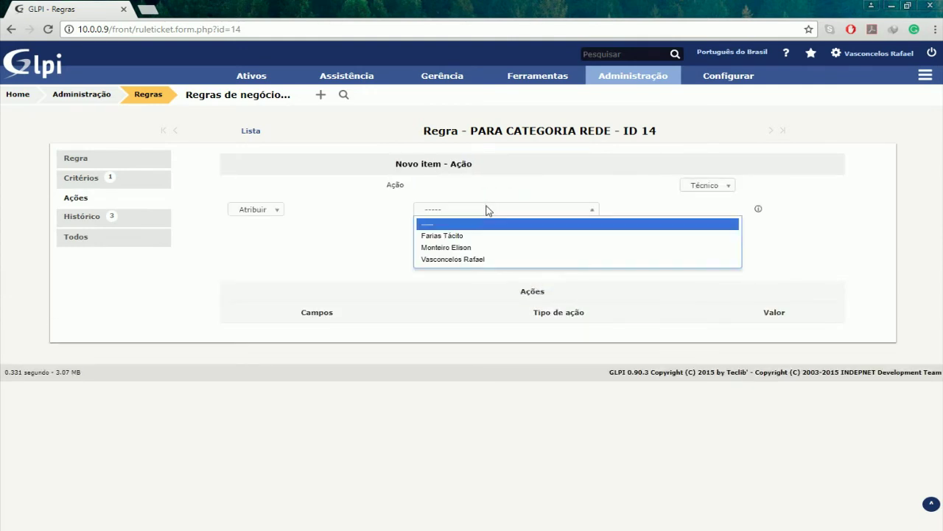
pyautogui.click(507, 242)
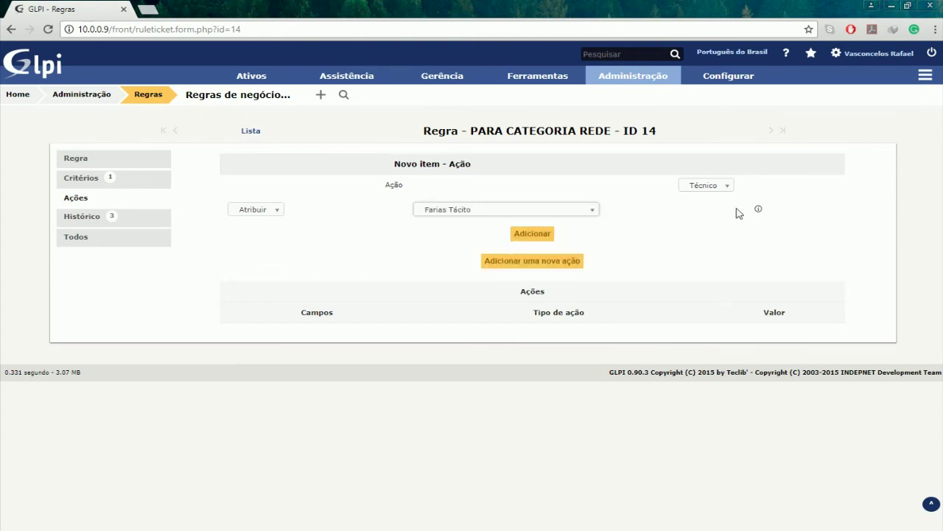
pyautogui.click(546, 238)
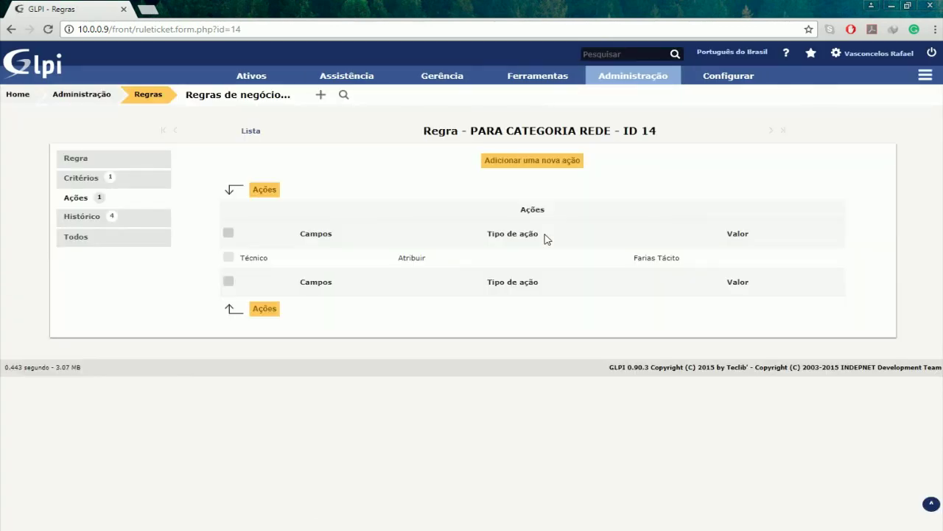
pyautogui.click(231, 99)
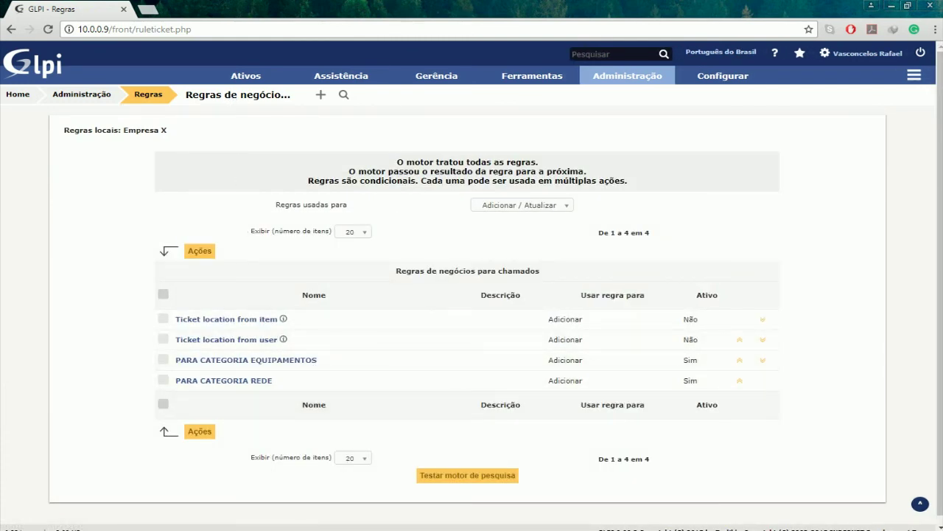
# - Confirm both PARA CATEGORIA rules show Ativo Sim, then log out of the administrator session
pyautogui.moveTo(320, 77)
pyautogui.click(921, 54)
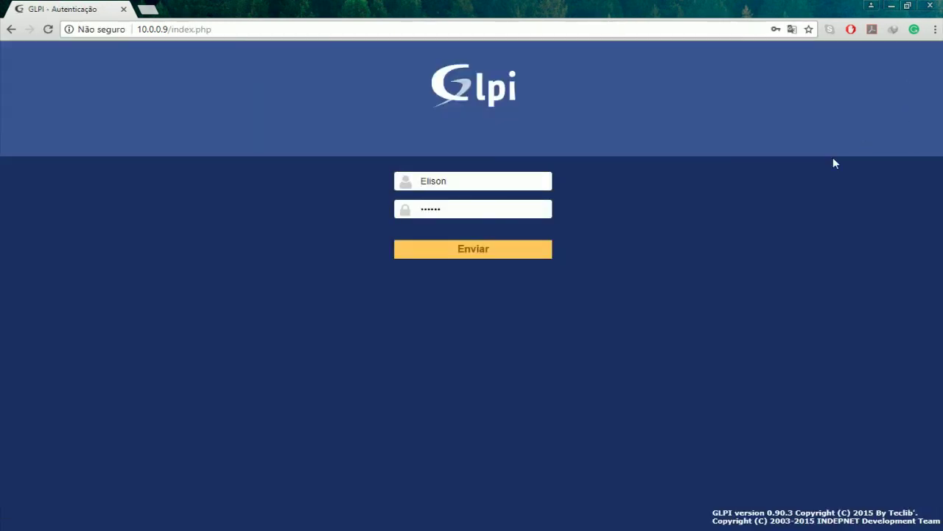
# - Log in with the ordinary requester account and dismiss the browser's save-password prompt
pyautogui.doubleClick(550, 182)
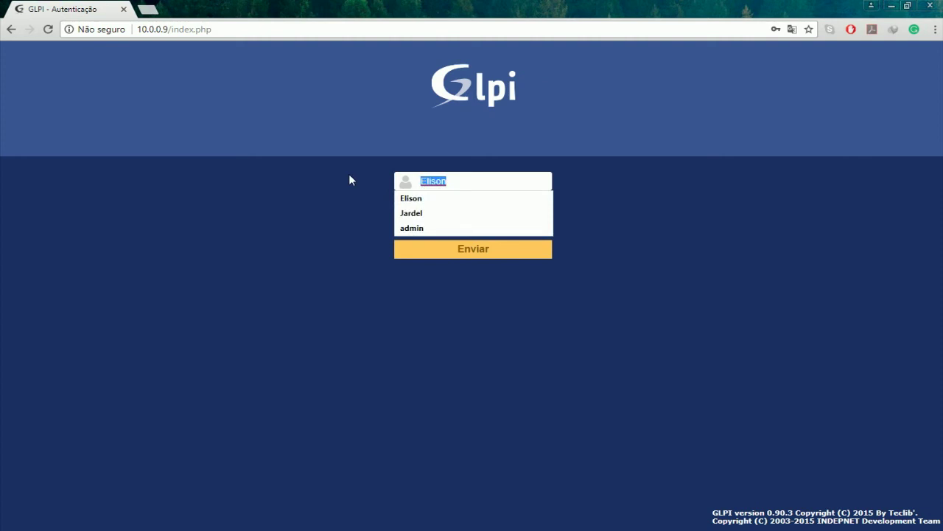
pyautogui.write('normal')
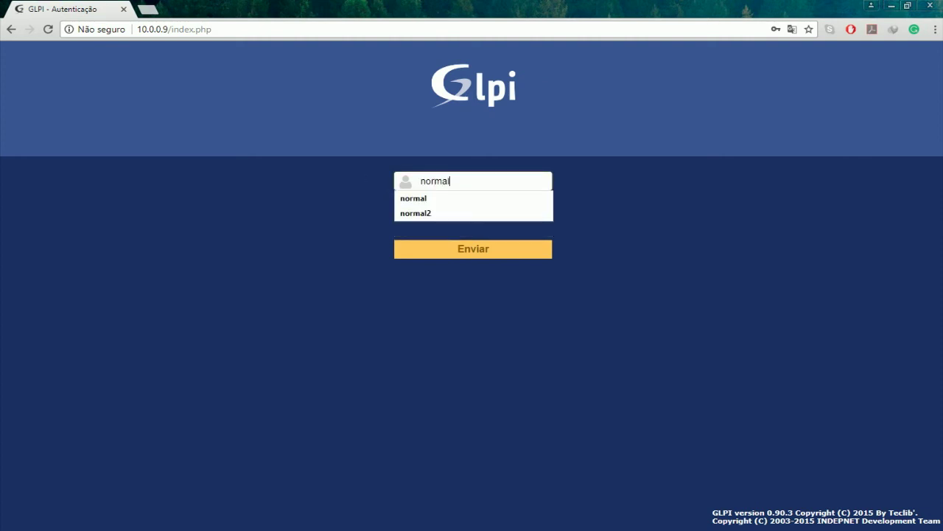
pyautogui.click(498, 199)
pyautogui.click(501, 250)
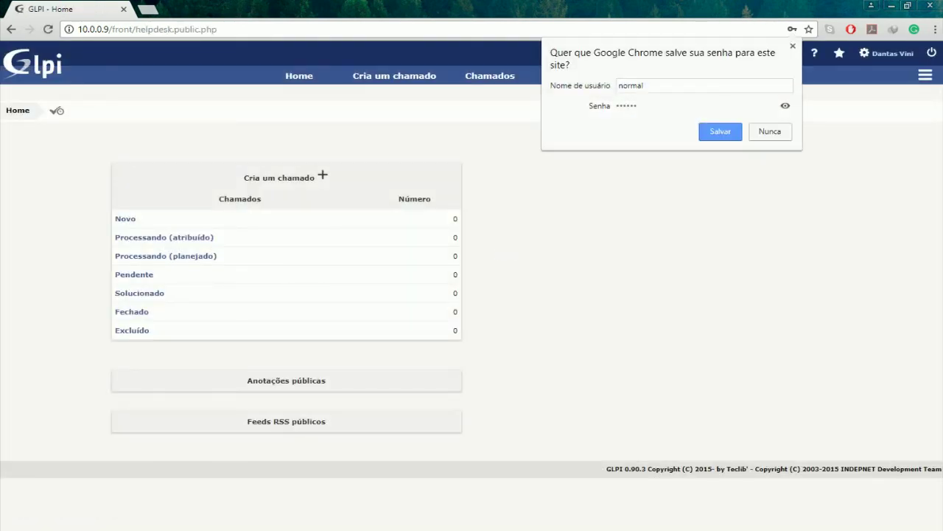
pyautogui.click(738, 135)
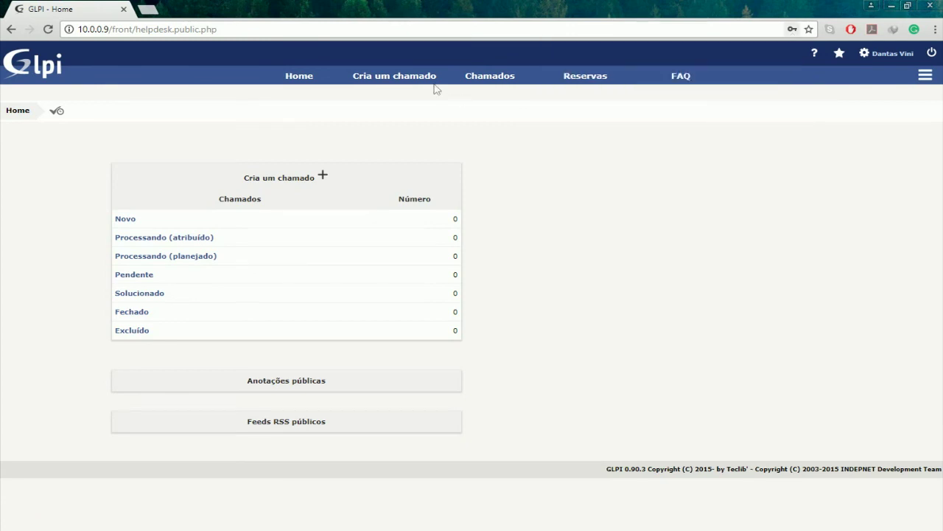
# - Start a new ticket: Requisição, category EQUIPAMENTOS, urgency Baixa, hardware type Geral
pyautogui.click(375, 79)
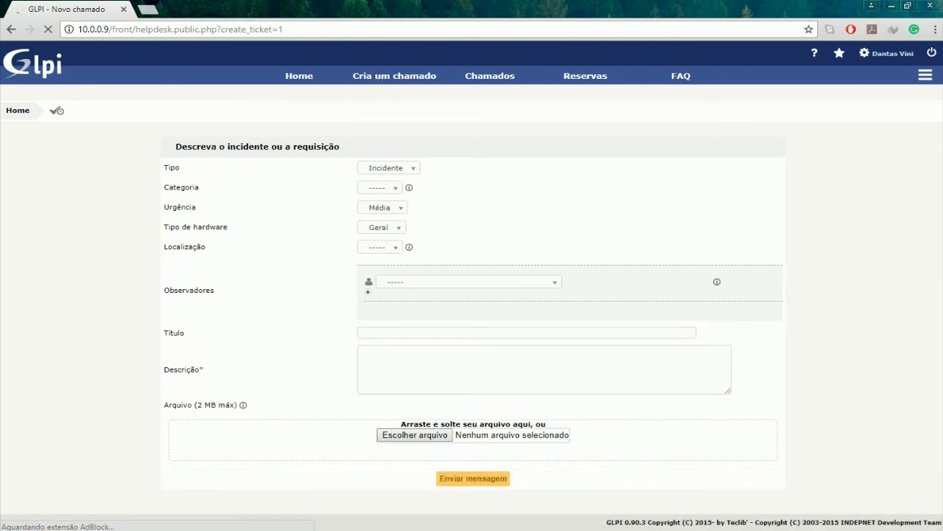
pyautogui.click(392, 194)
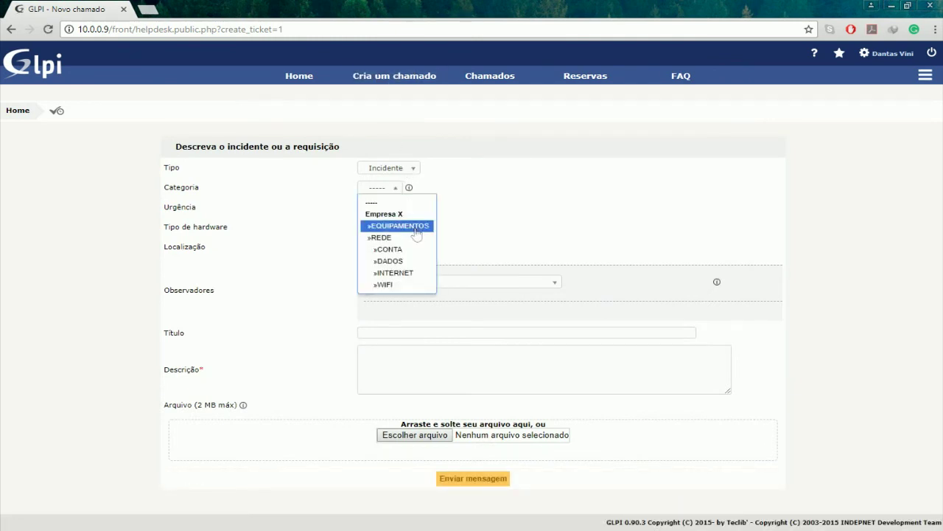
pyautogui.click(407, 228)
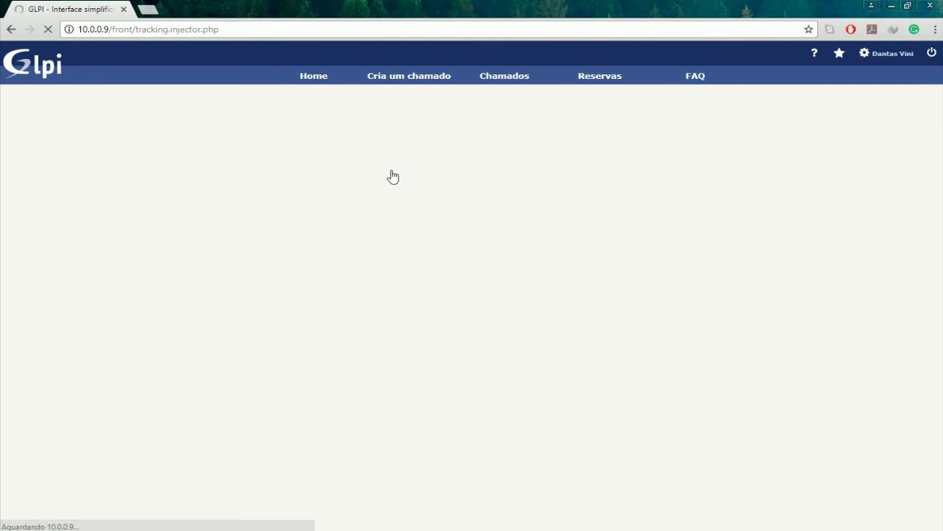
pyautogui.click(393, 175)
pyautogui.click(402, 196)
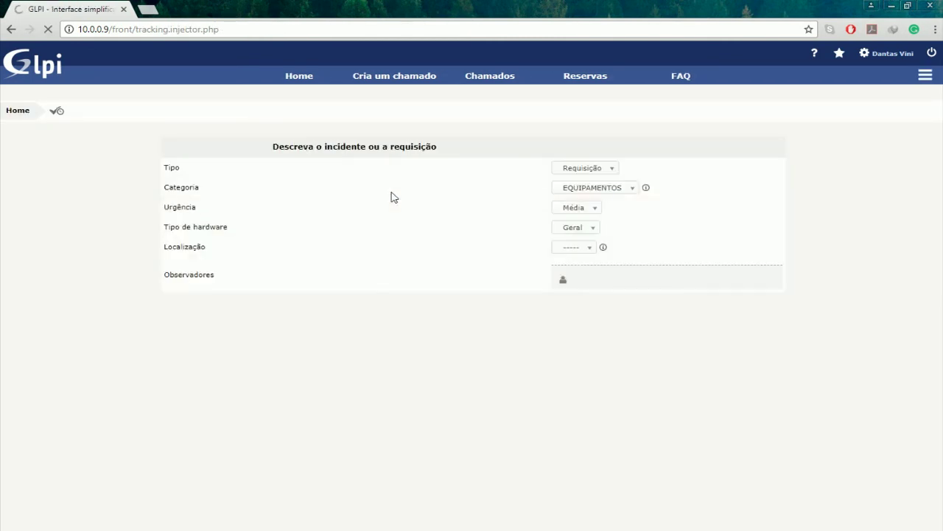
pyautogui.click(399, 209)
pyautogui.click(401, 255)
pyautogui.click(387, 228)
pyautogui.click(388, 239)
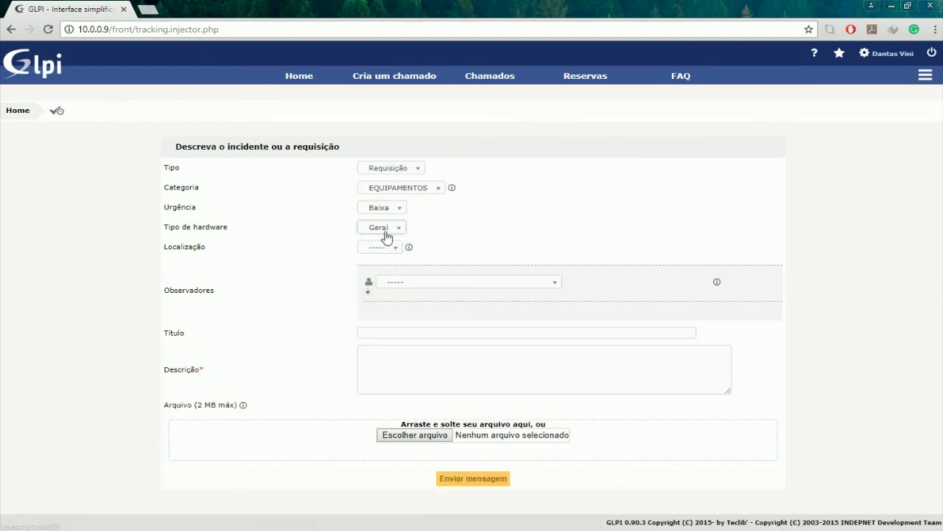
pyautogui.click(392, 250)
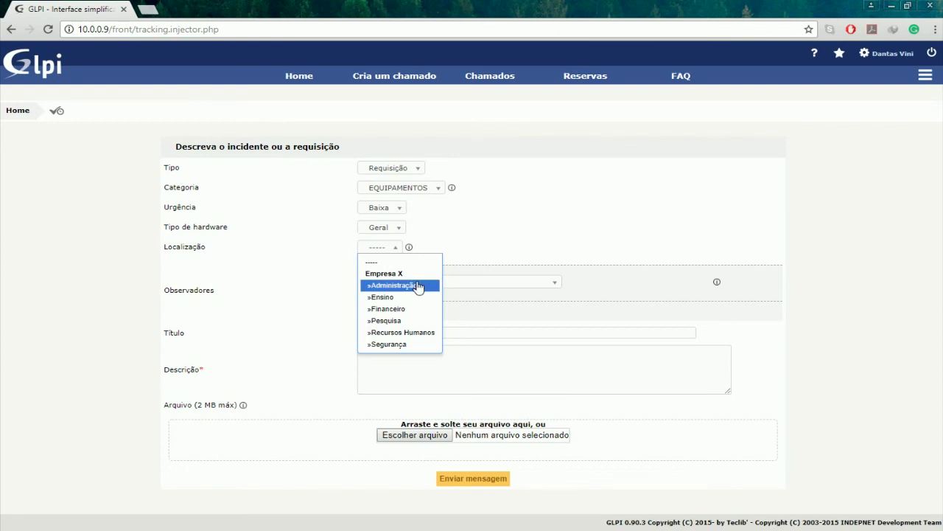
# - Set location Administração, title 'precisa-se de impressora', add a description and submit the ticket
pyautogui.click(417, 286)
pyautogui.click(428, 332)
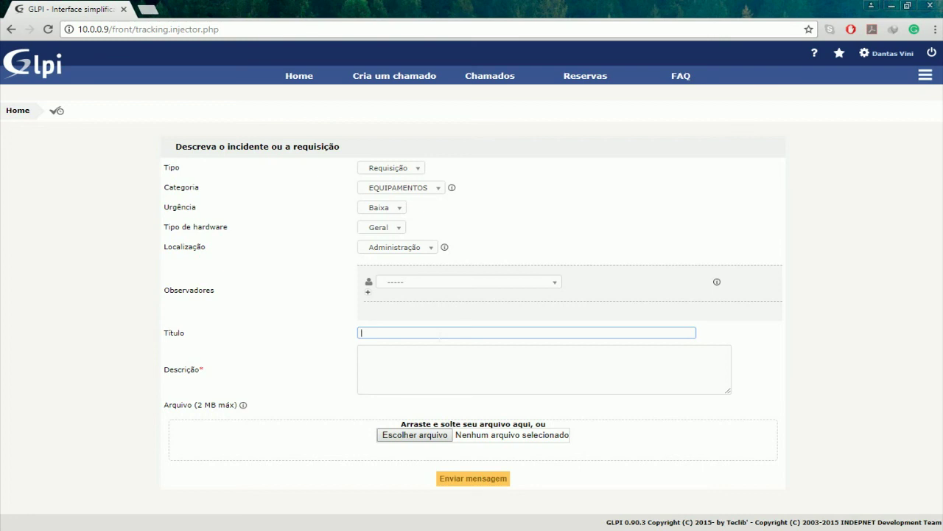
pyautogui.write('P')
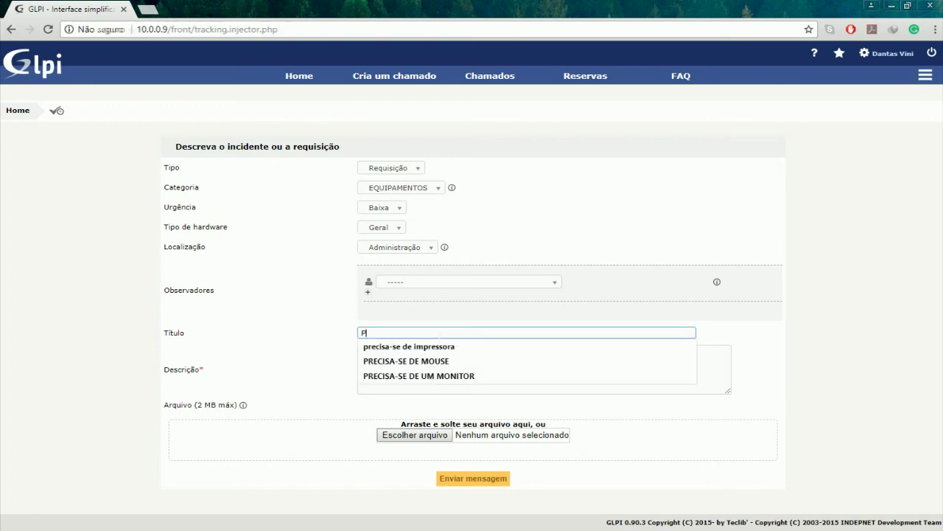
pyautogui.write('reciso')
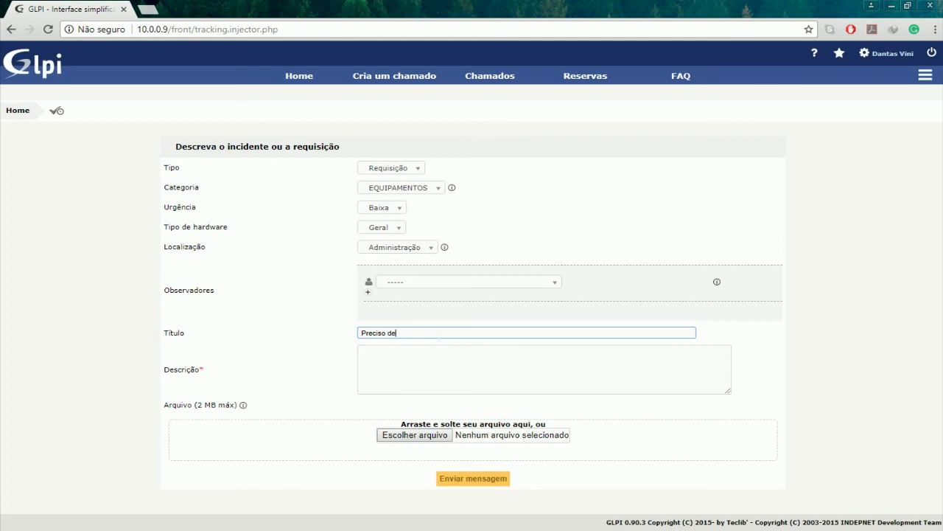
pyautogui.press('BackSpace')
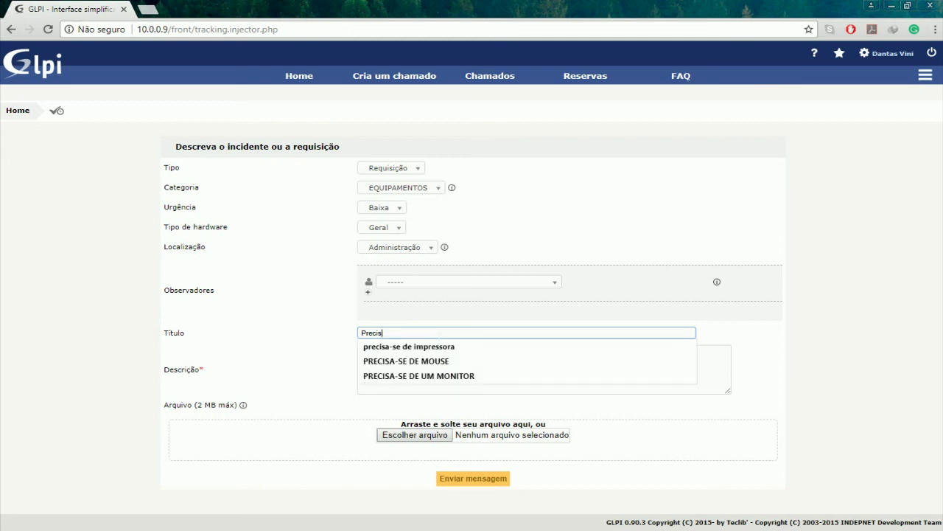
pyautogui.press('Down')
pyautogui.press('Return')
pyautogui.press('Tab')
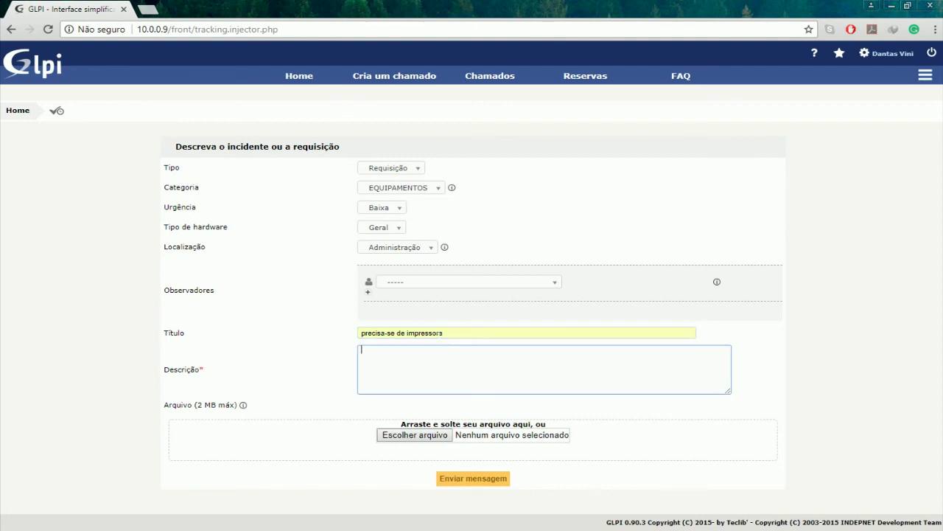
pyautogui.write('...')
pyautogui.click(472, 480)
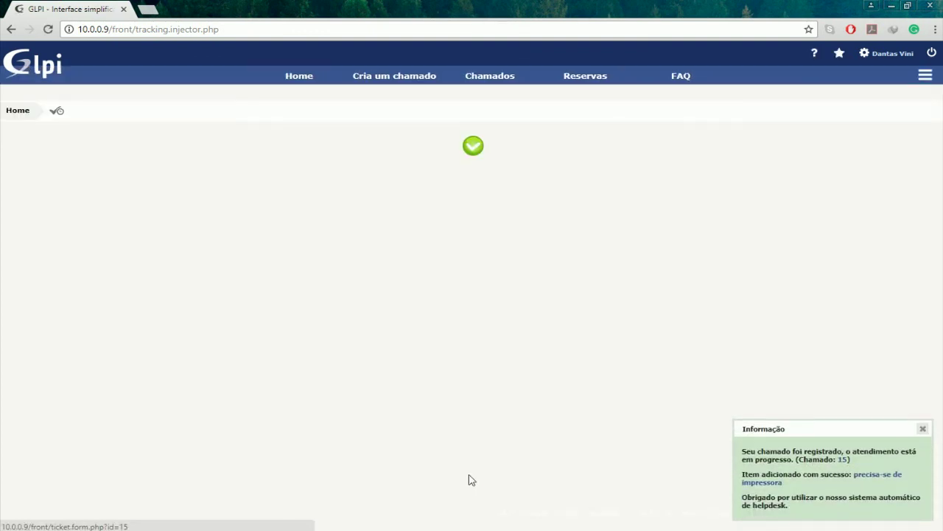
# - Dismiss the registered notice, confirm one ticket is Processando (atribuído) at home, and log out
pyautogui.click(922, 428)
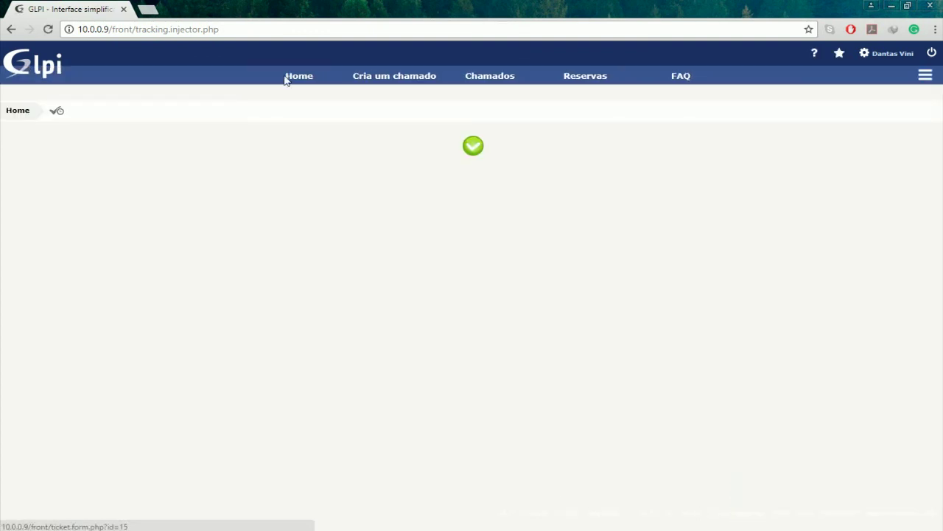
pyautogui.click(310, 80)
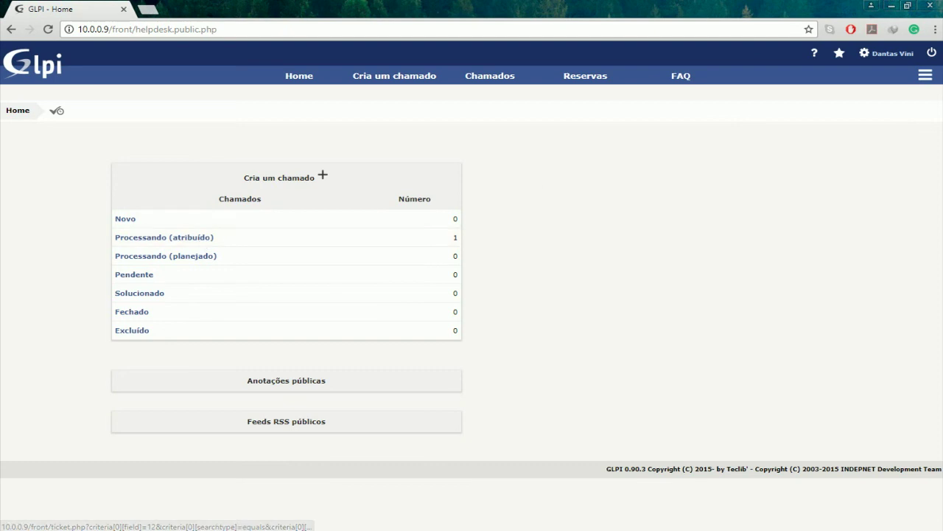
pyautogui.click(931, 58)
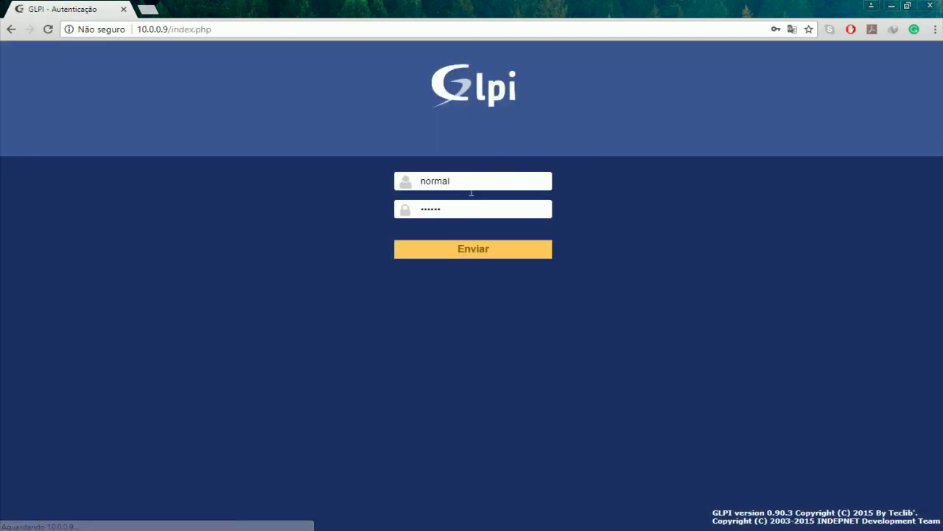
# - Log in as the admin user, choosing it from the browser's login suggestion
pyautogui.doubleClick(471, 186)
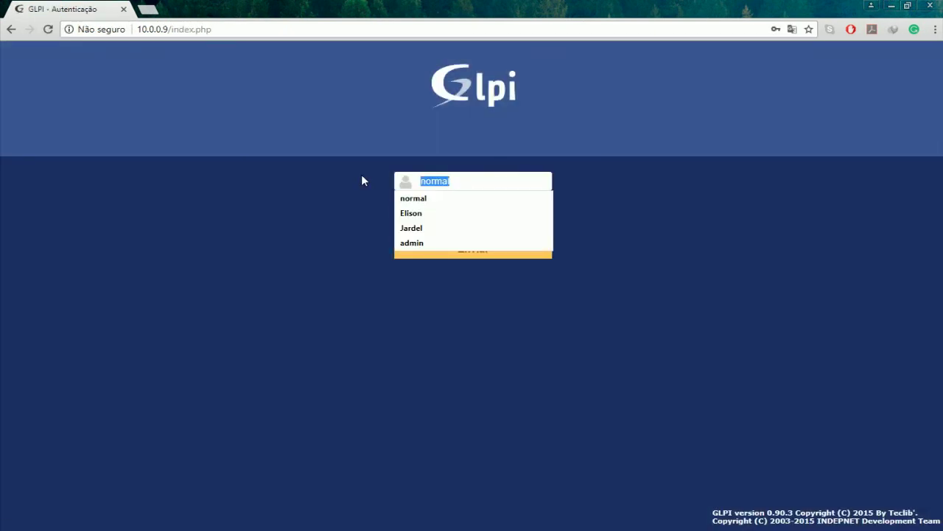
pyautogui.write('adm')
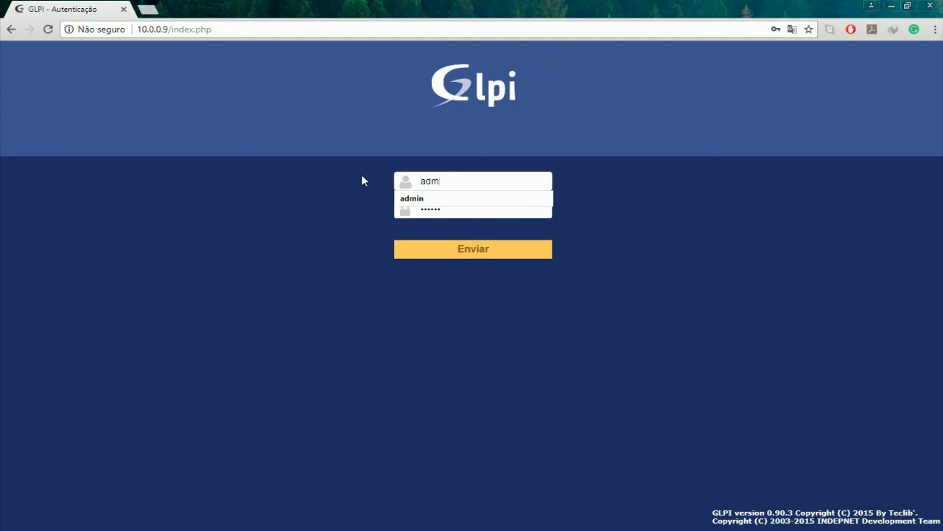
pyautogui.press('Down')
pyautogui.press('Return')
pyautogui.press('Return')
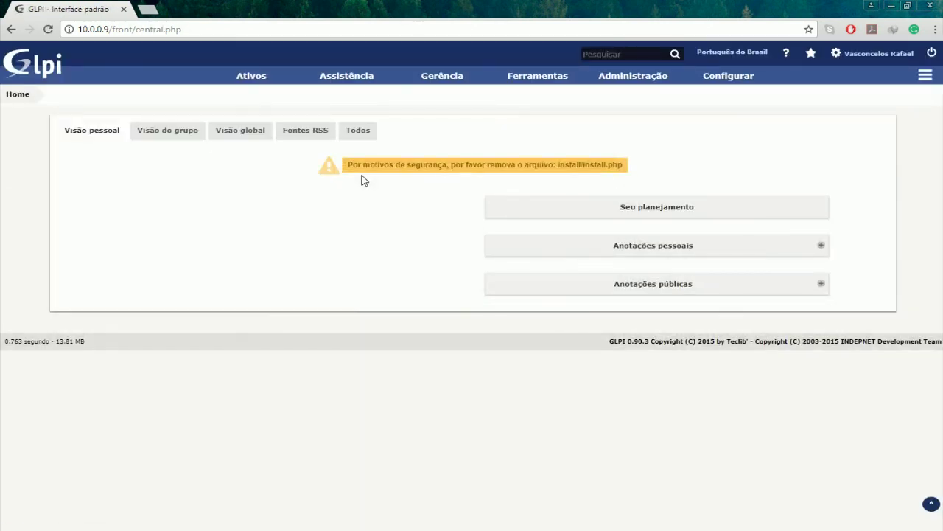
# - On the Visão global view, list 'Processando (atribuído)' tickets to see ticket 15 auto-assigned
pyautogui.click(240, 130)
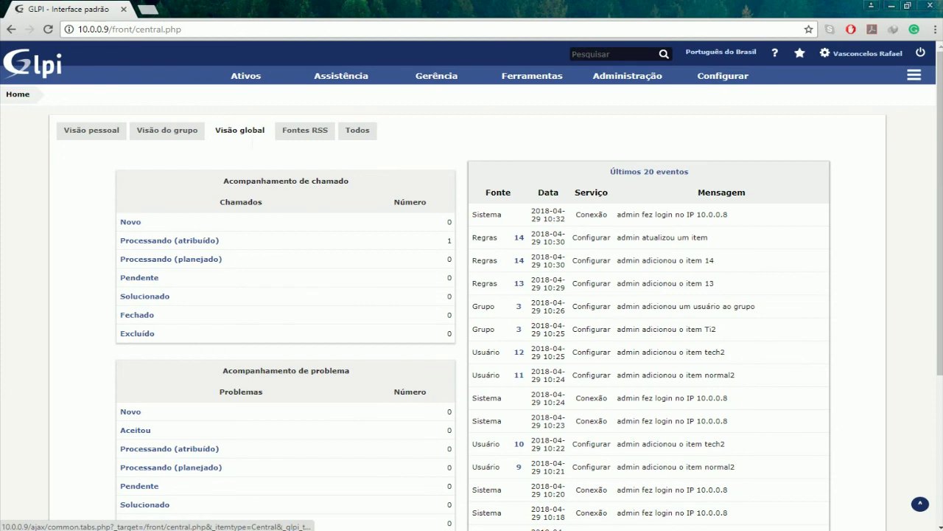
pyautogui.click(152, 248)
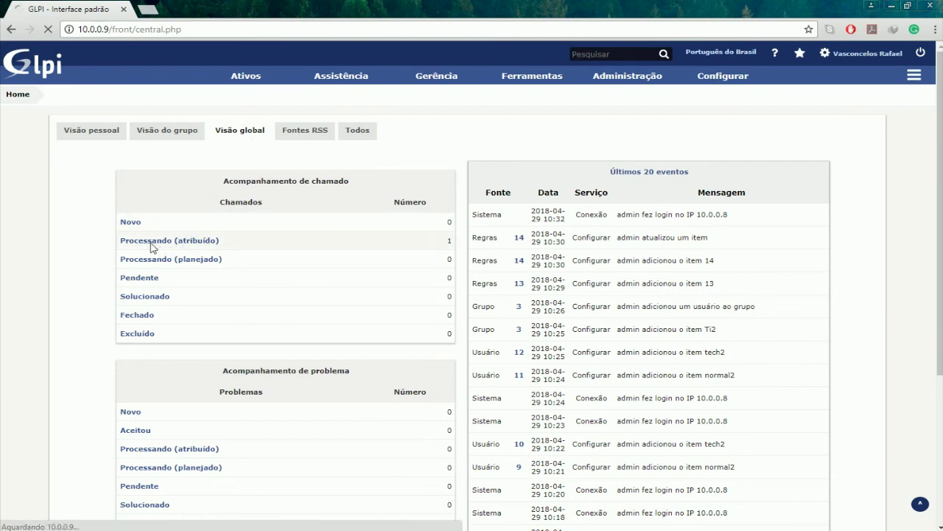